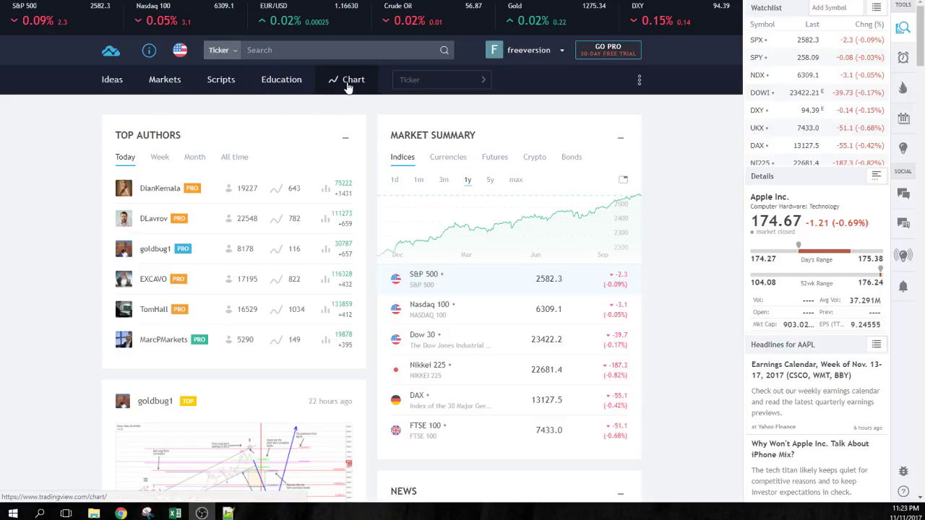
- Open the AAPL chart and clear away the depth-of-market and watchlist panels beside it
mouse_move(347, 86)
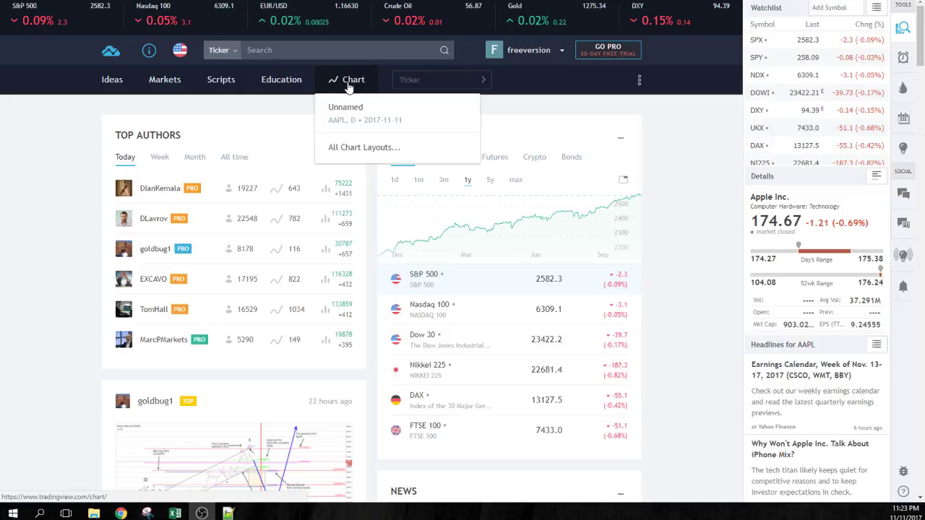
left_click(347, 85)
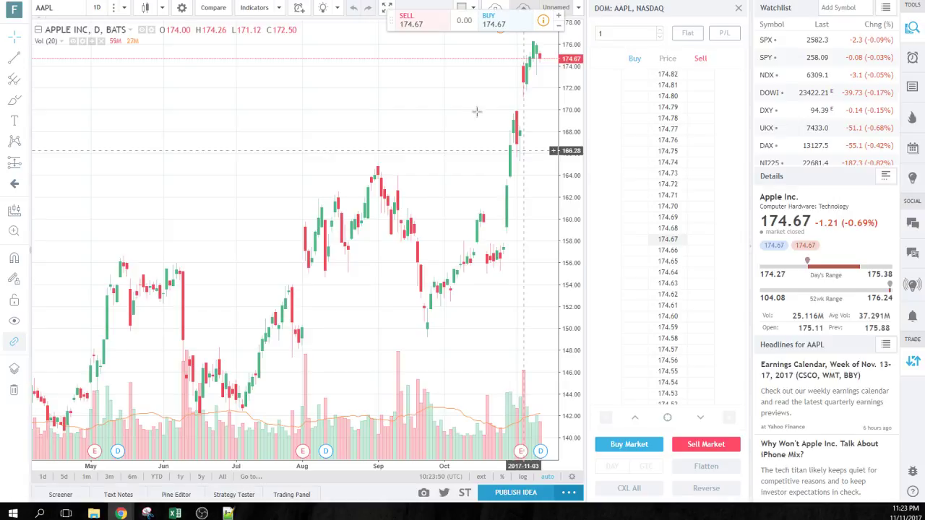
left_click(738, 10)
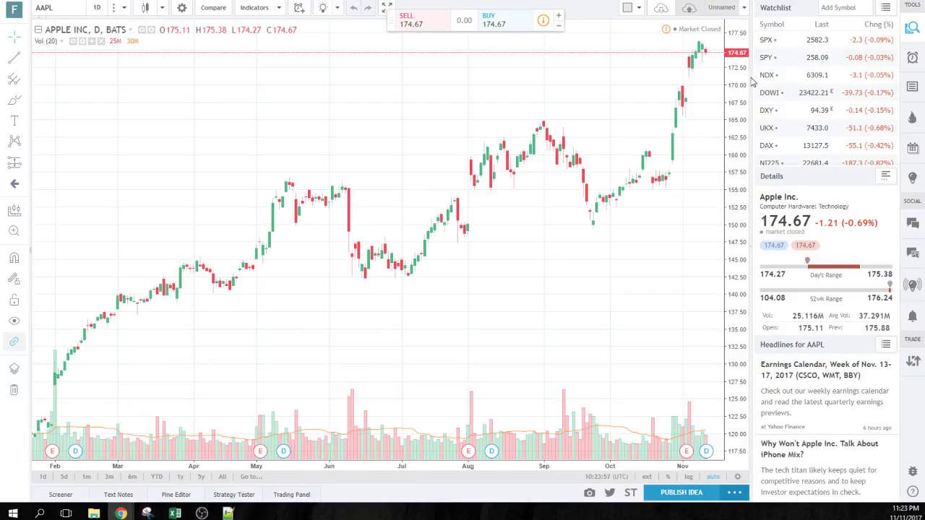
left_click_drag(750, 77, 899, 88)
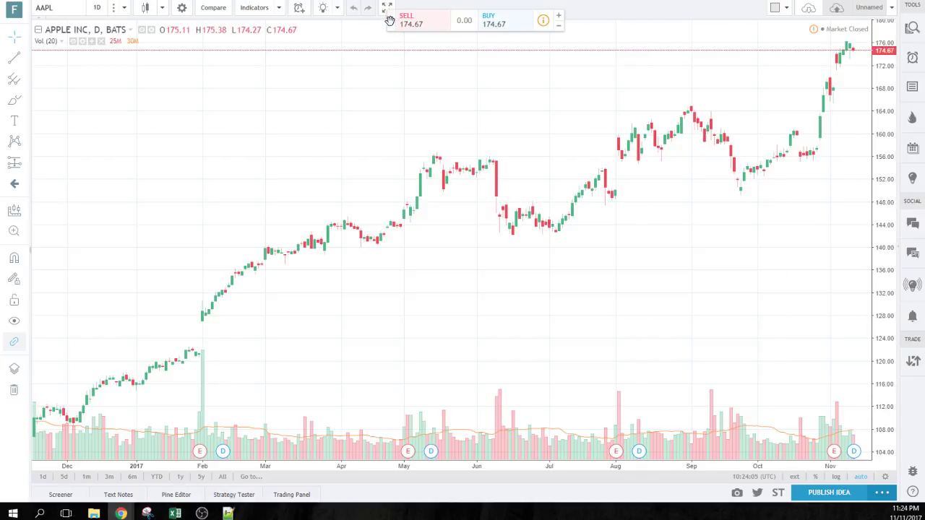
- Move the floating Sell/Buy panel down onto the chart area and hide it
left_click_drag(389, 21, 415, 10)
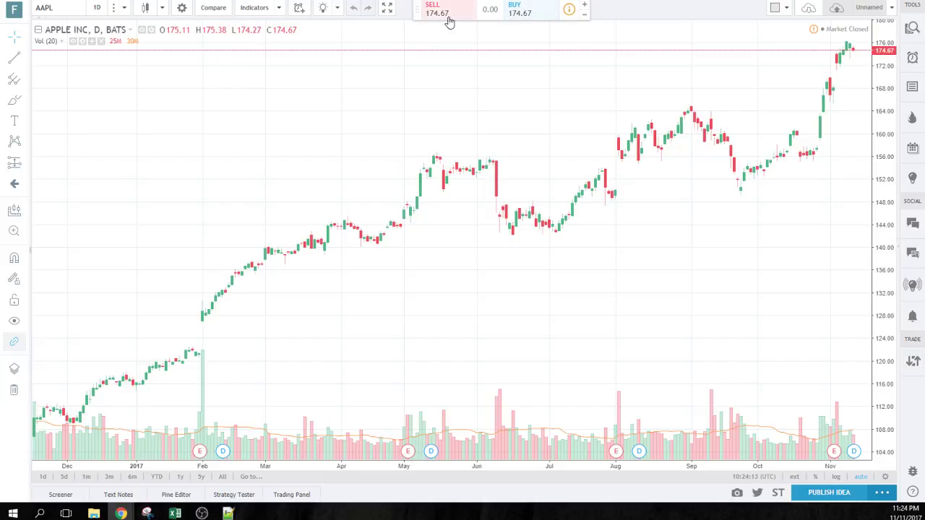
left_click_drag(417, 11, 418, 50)
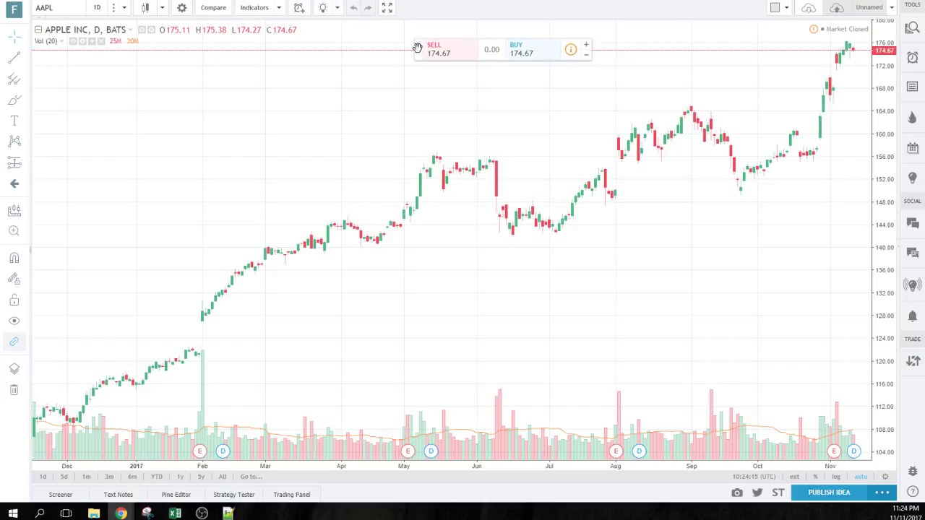
left_click(432, 63)
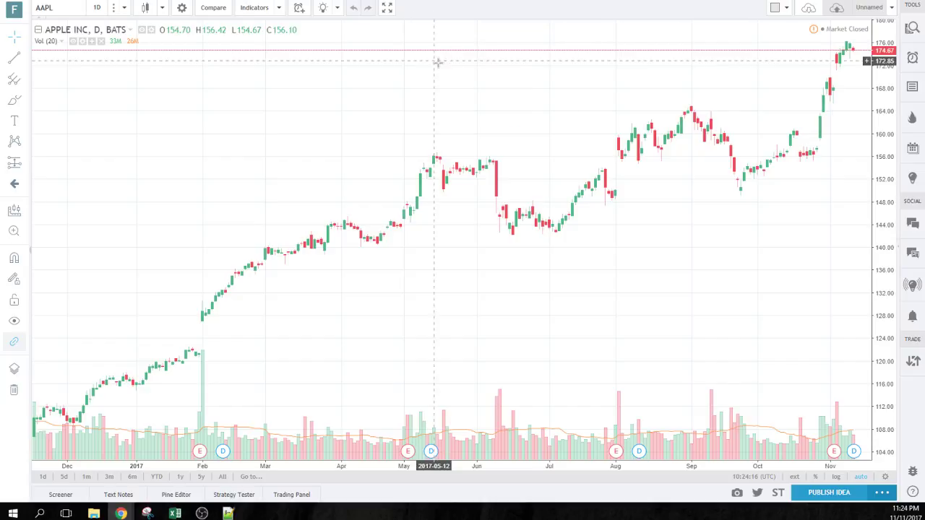
- Apply the Dark theme to the chart and hide the Vol (20) indicator
left_click(182, 12)
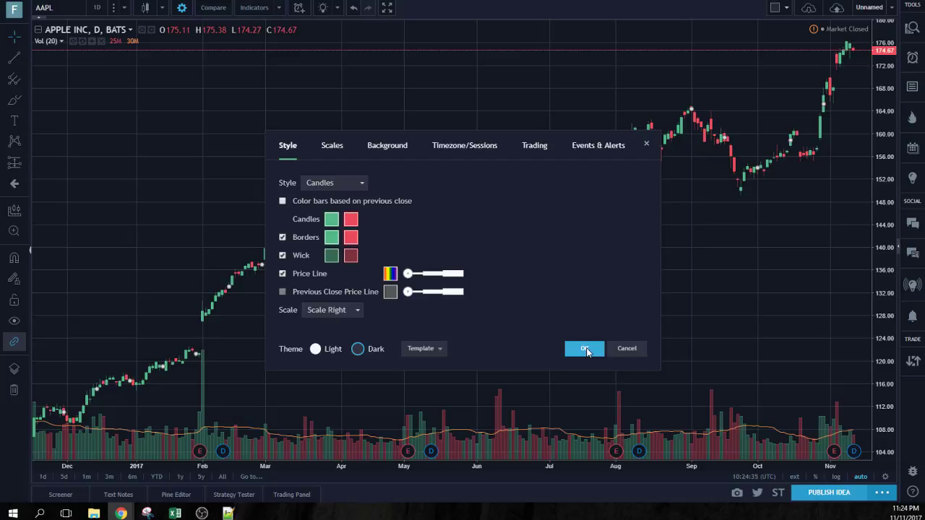
left_click(584, 349)
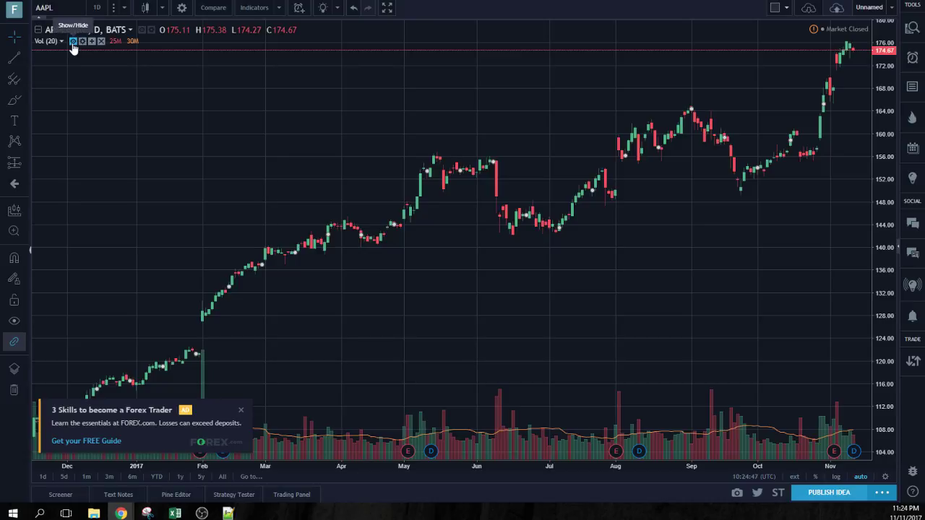
left_click(72, 42)
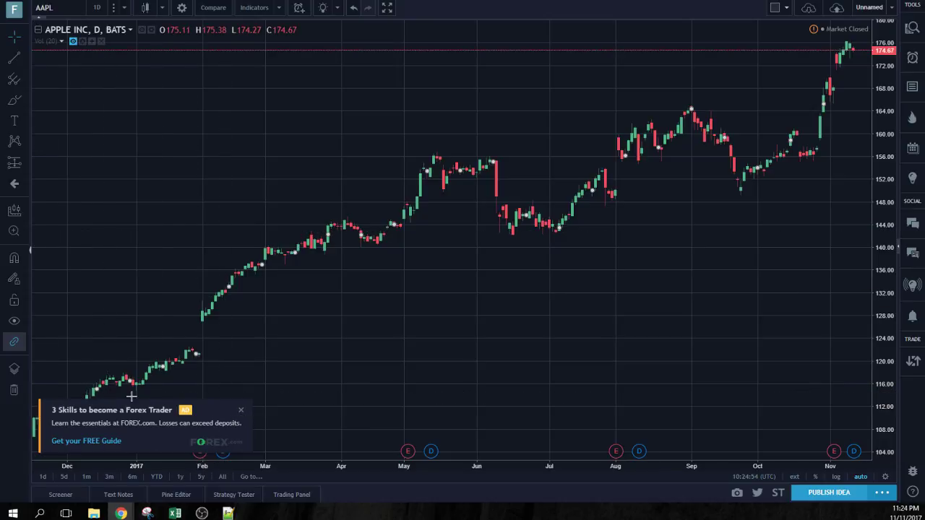
- Dismiss the ad and turn off the dividend, split and earnings markers on the chart
left_click(241, 411)
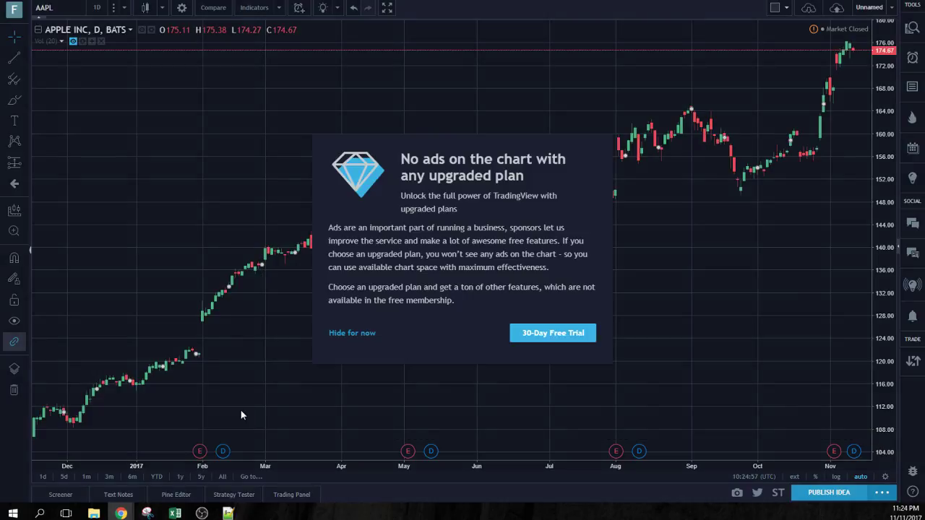
left_click(349, 334)
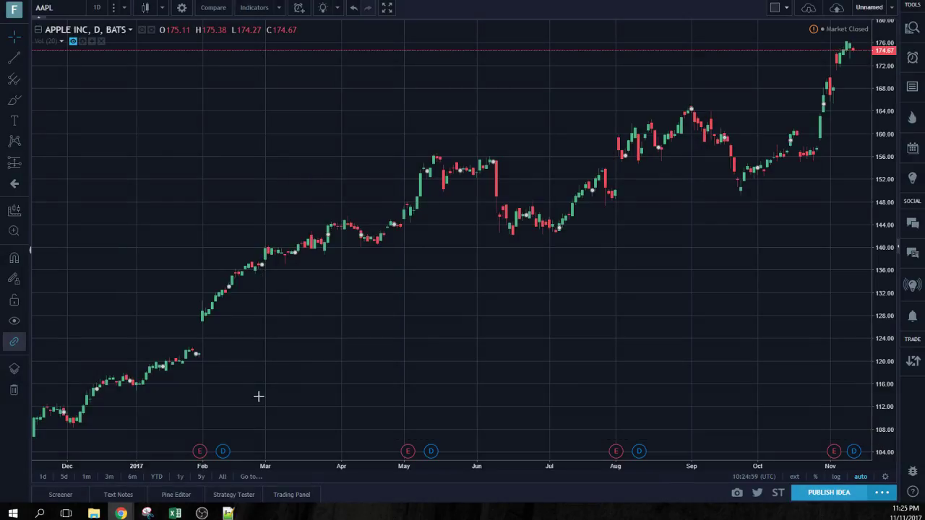
right_click(201, 453)
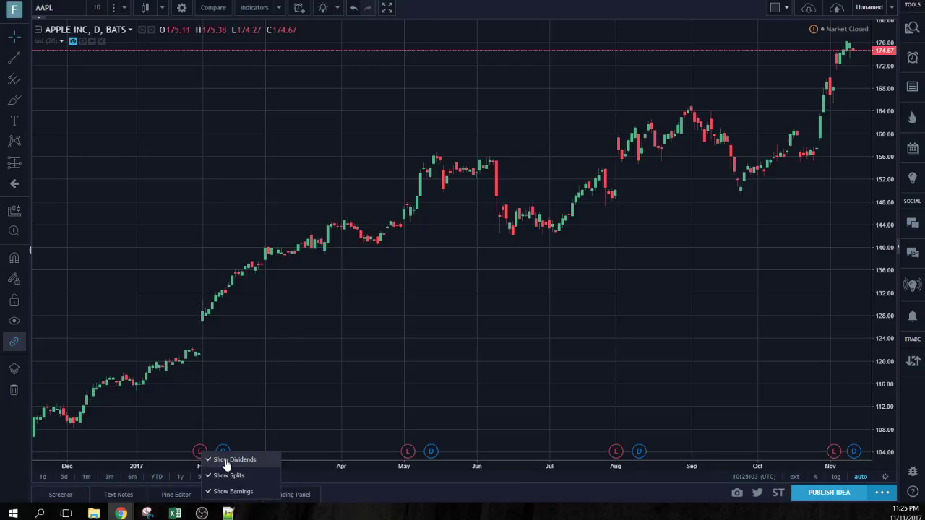
left_click(233, 460)
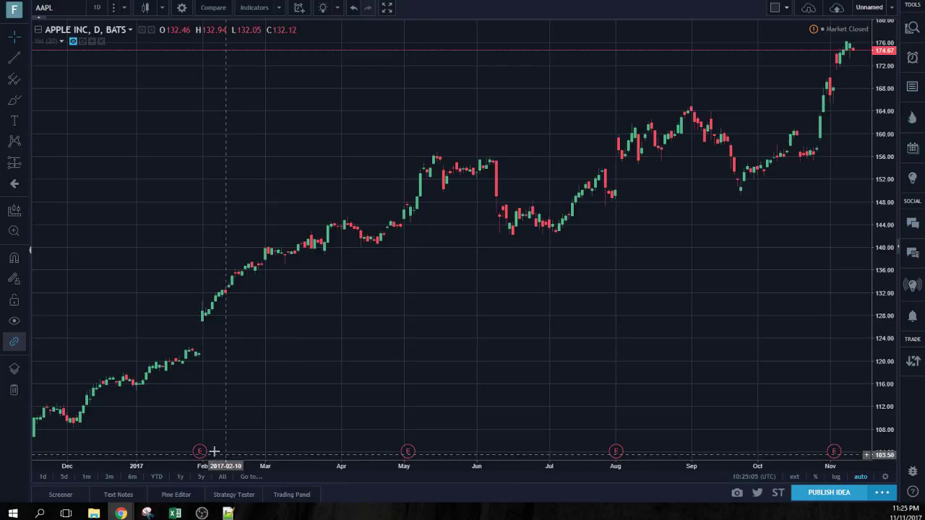
right_click(200, 452)
left_click(225, 482)
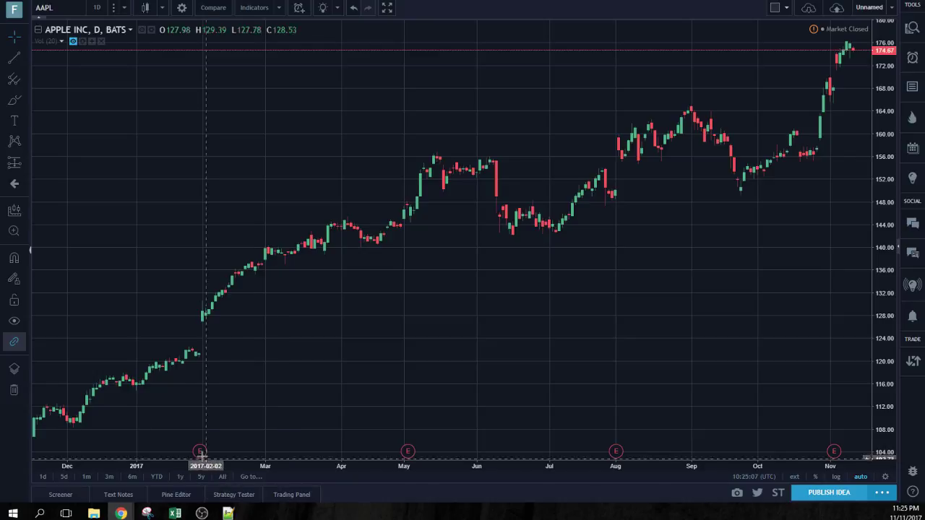
right_click(201, 452)
left_click(226, 493)
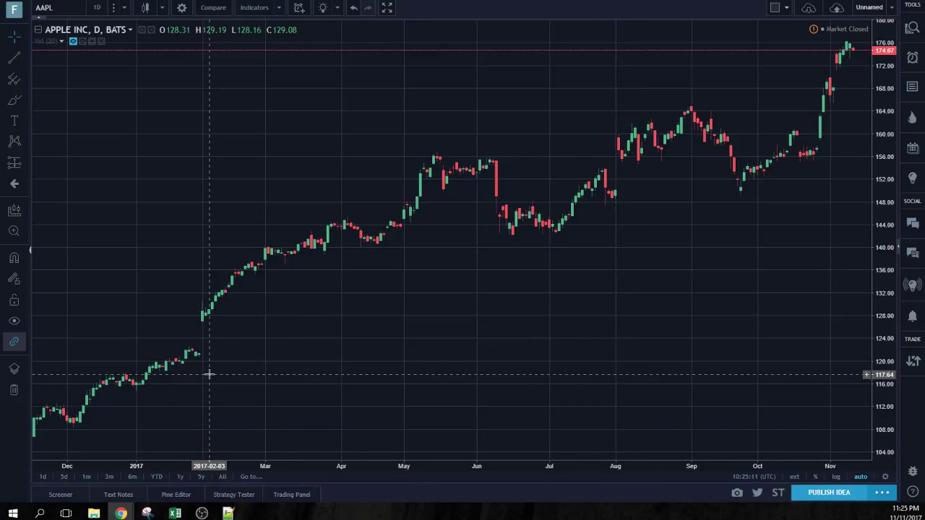
- Find BTC among the cryptocurrency symbols and load Bitcoin / Tether USD (BTCUSDT) from Poloniex
left_click(66, 10)
type("BTC")
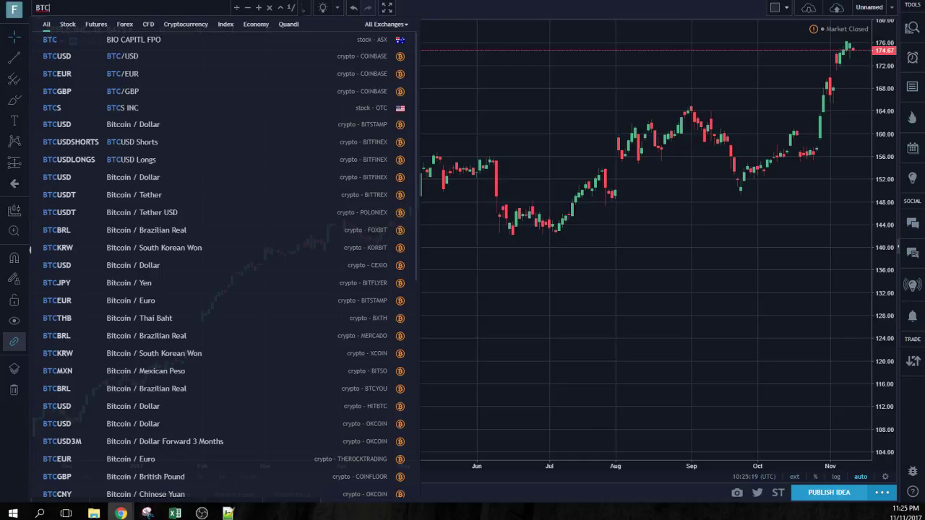
left_click(177, 26)
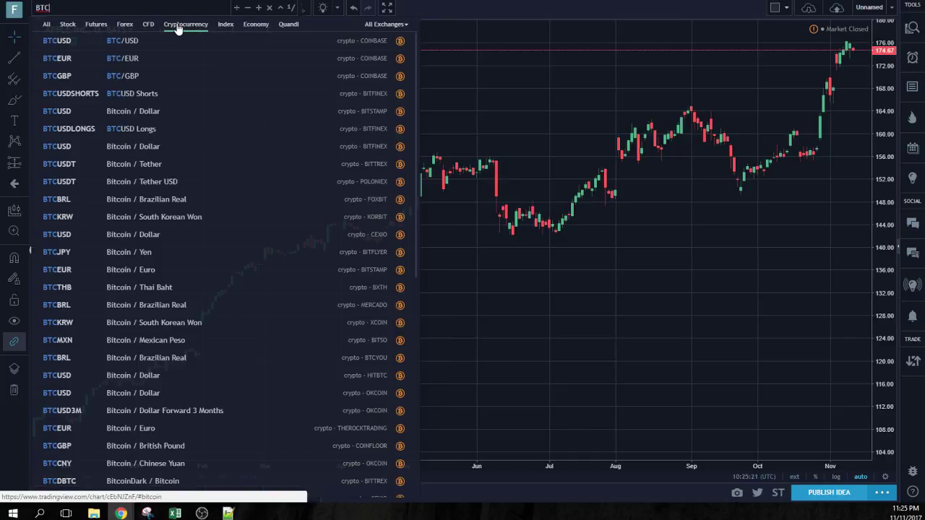
left_click(265, 185)
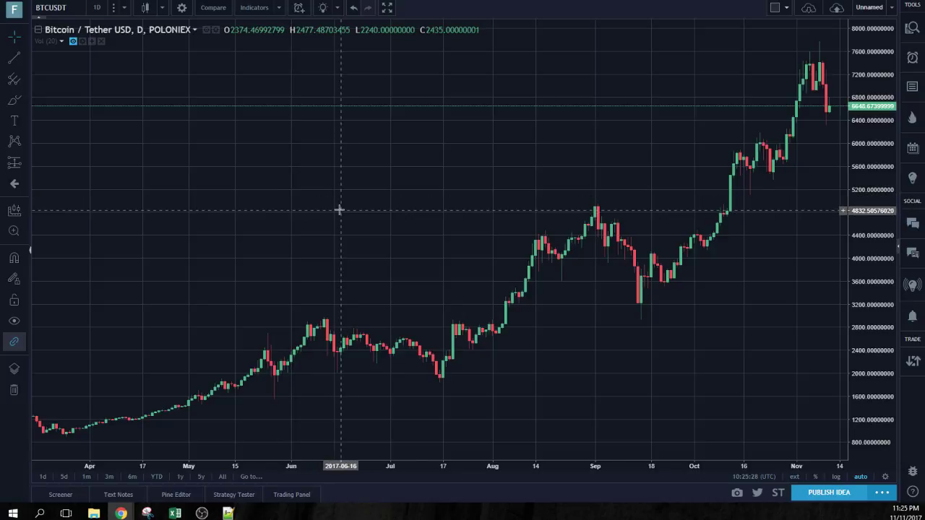
- Hide the economic event markers on the BTCUSDT chart
scroll(647, 348, "up", 4)
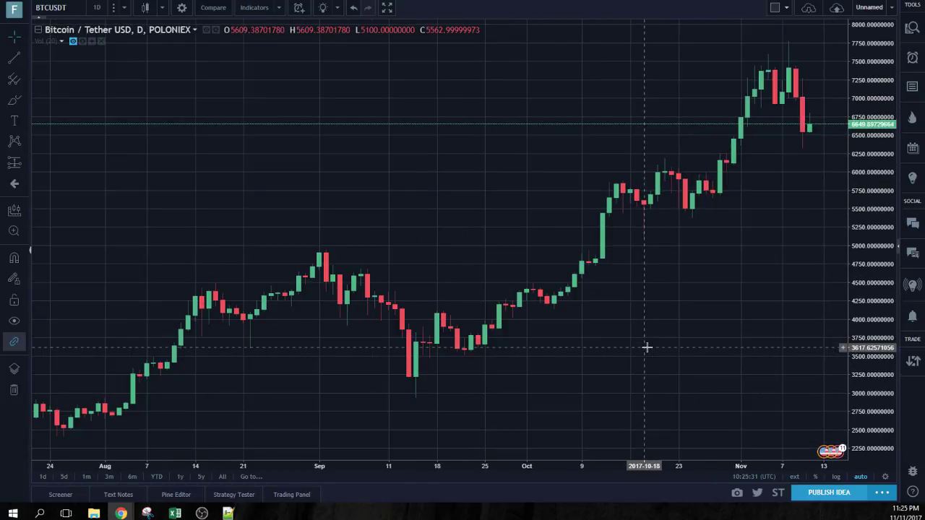
right_click(826, 453)
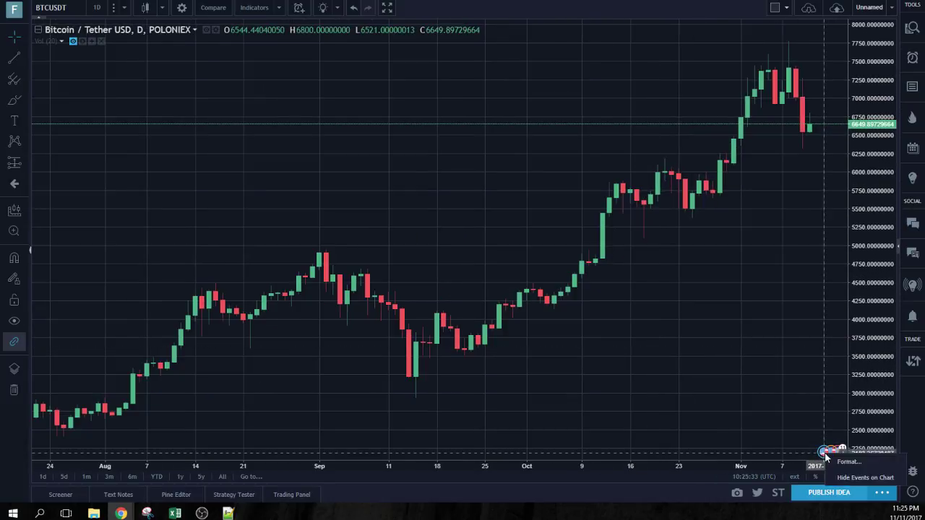
left_click(844, 478)
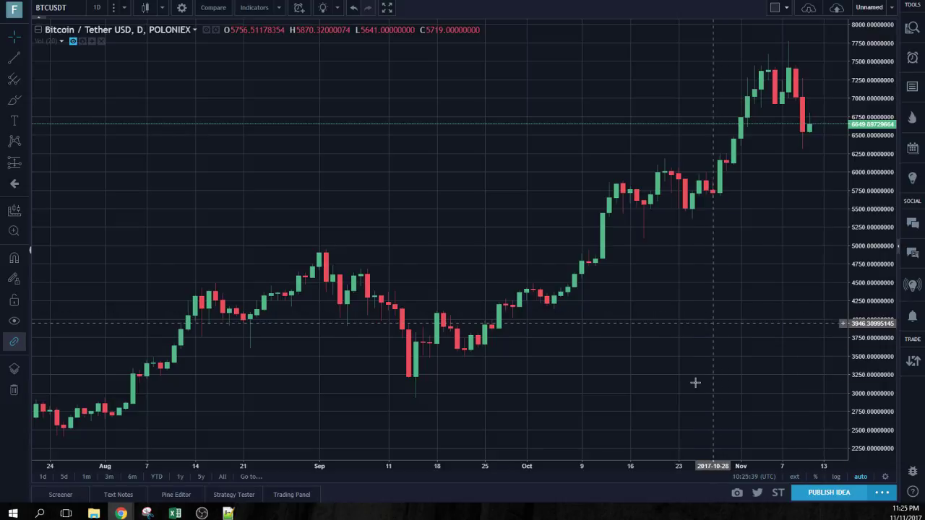
- Search the indicators for "moving average" and add the built-in Moving Average to the chart three times
scroll(658, 412, "up", 2)
scroll(631, 399, "up", 1)
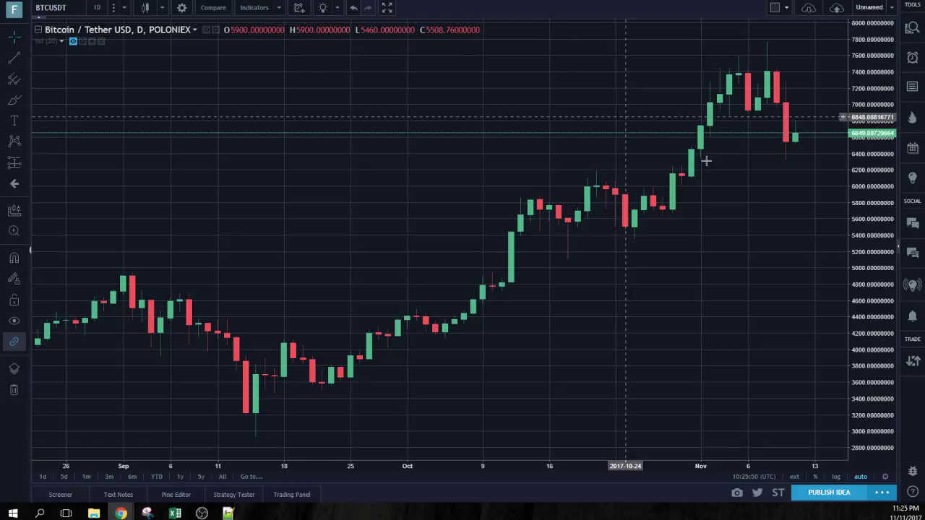
left_click(250, 16)
left_click(251, 10)
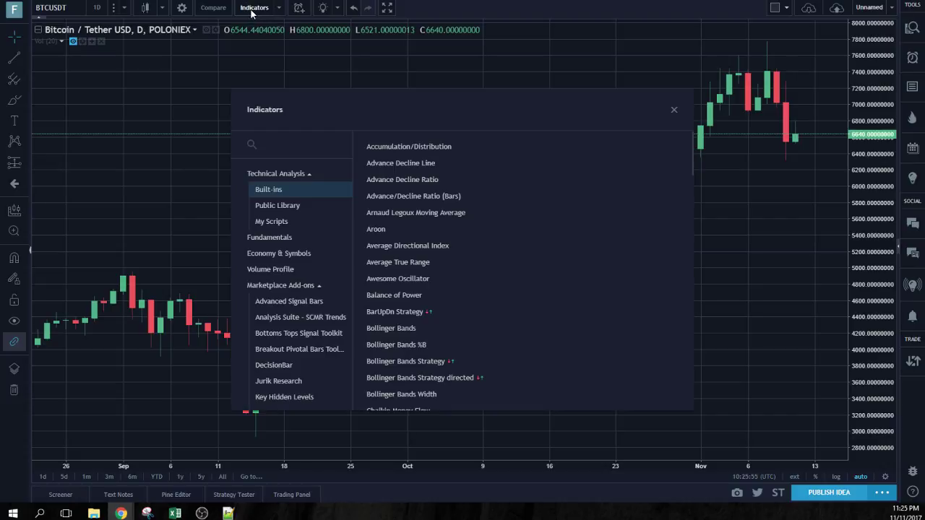
left_click(281, 143)
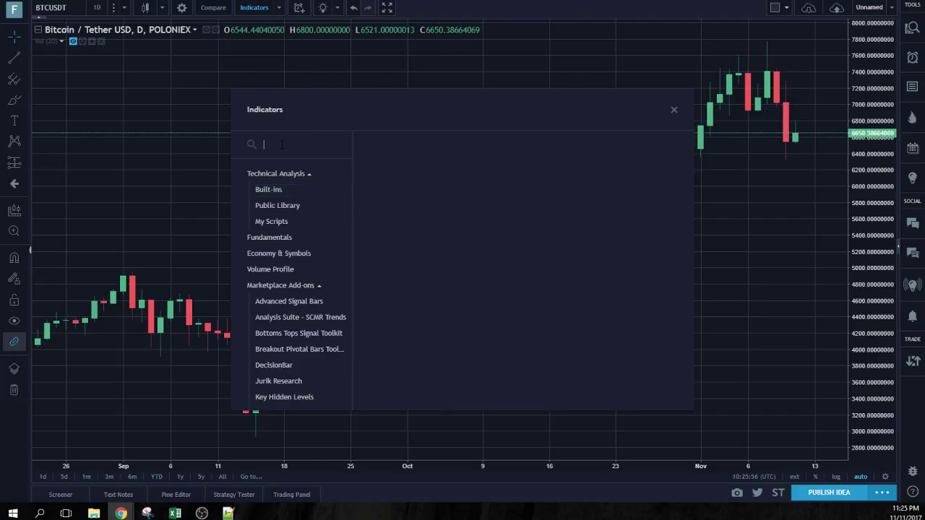
type("moving average")
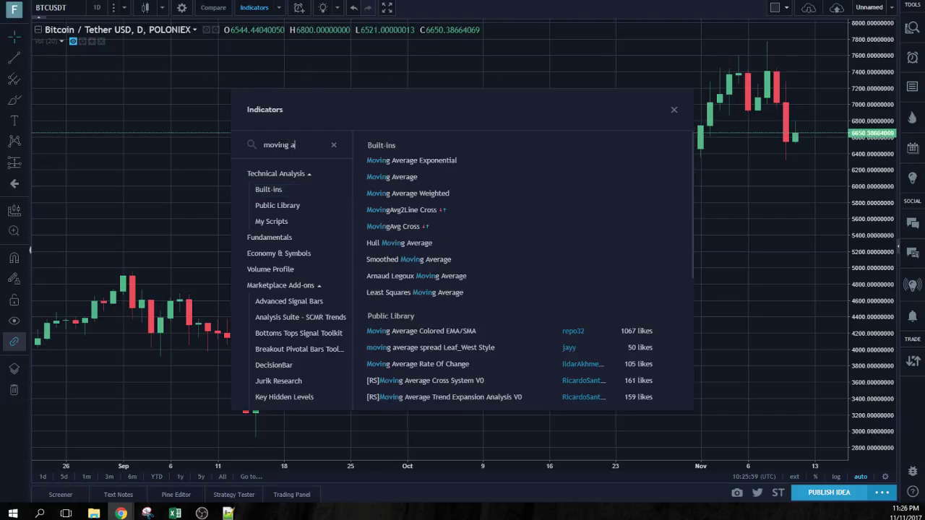
left_click(407, 180)
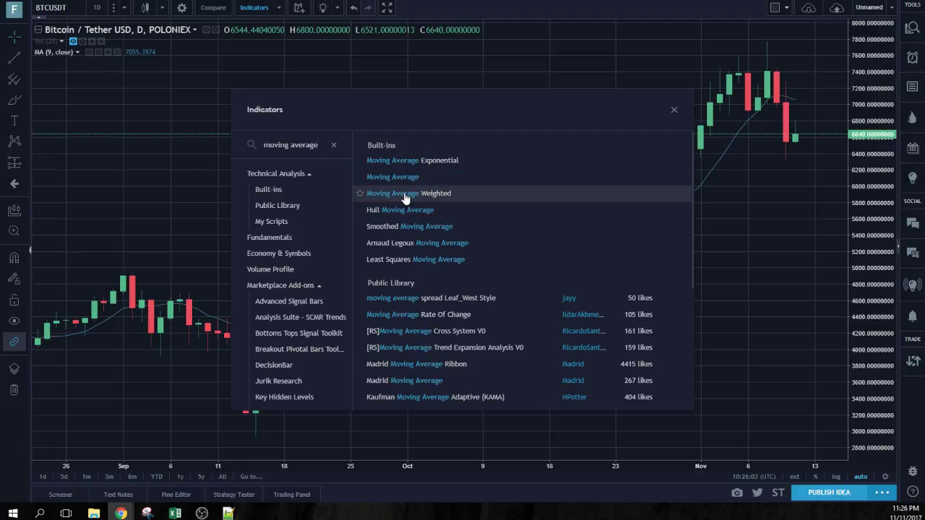
left_click(395, 177)
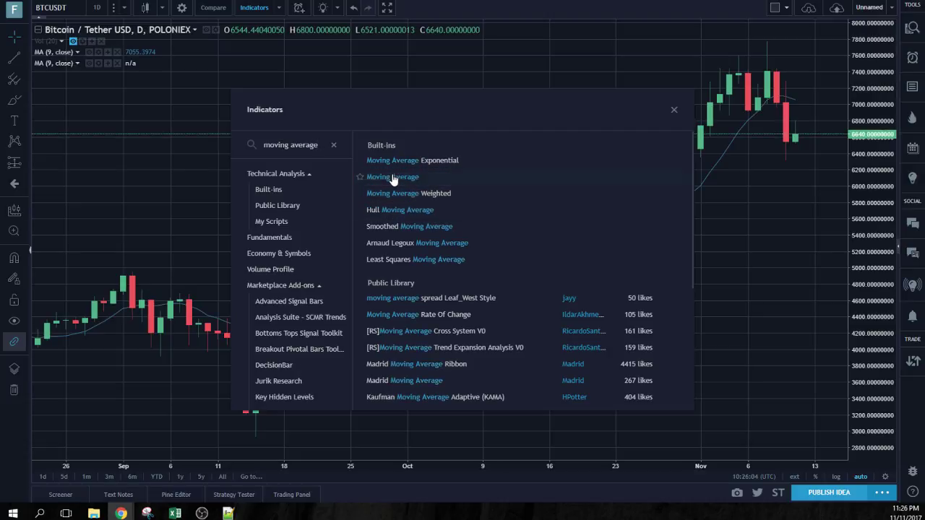
left_click(394, 178)
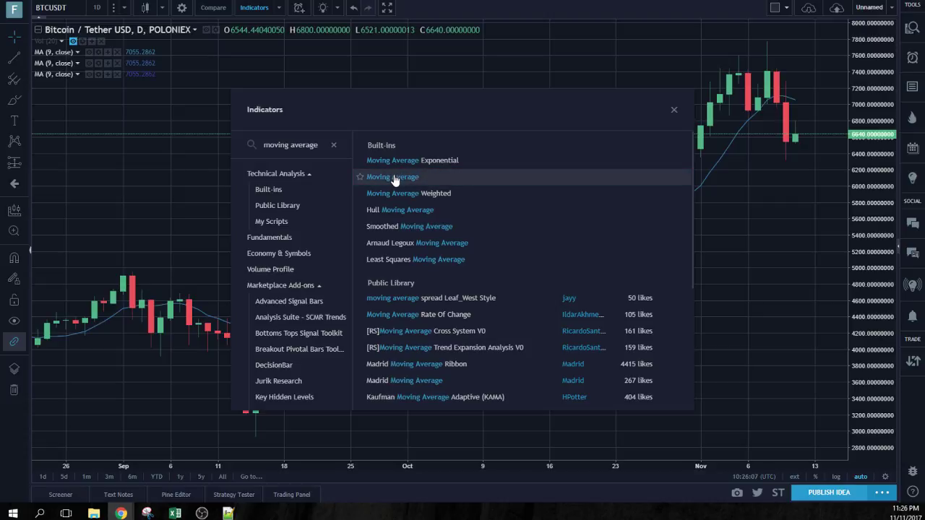
- Try to add a fourth Moving Average, decline the upgrade offer and close the indicator list
left_click(394, 178)
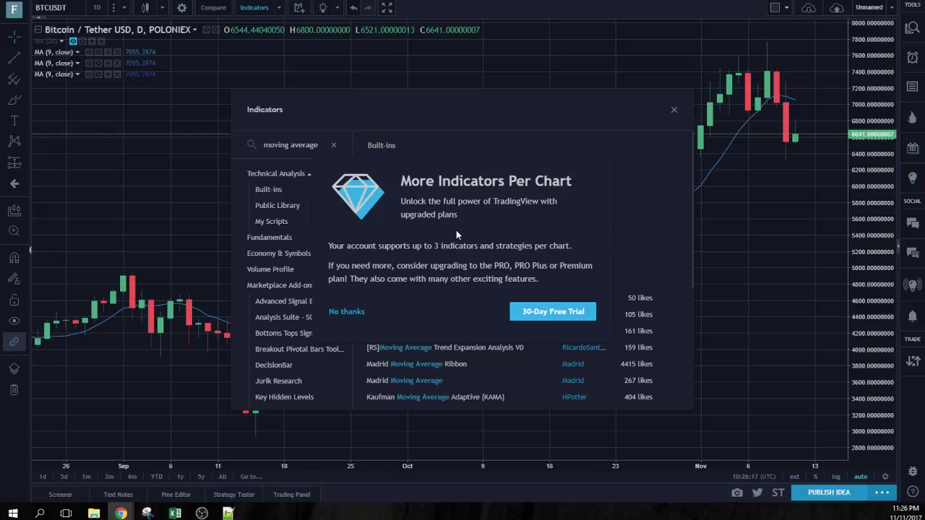
left_click(350, 313)
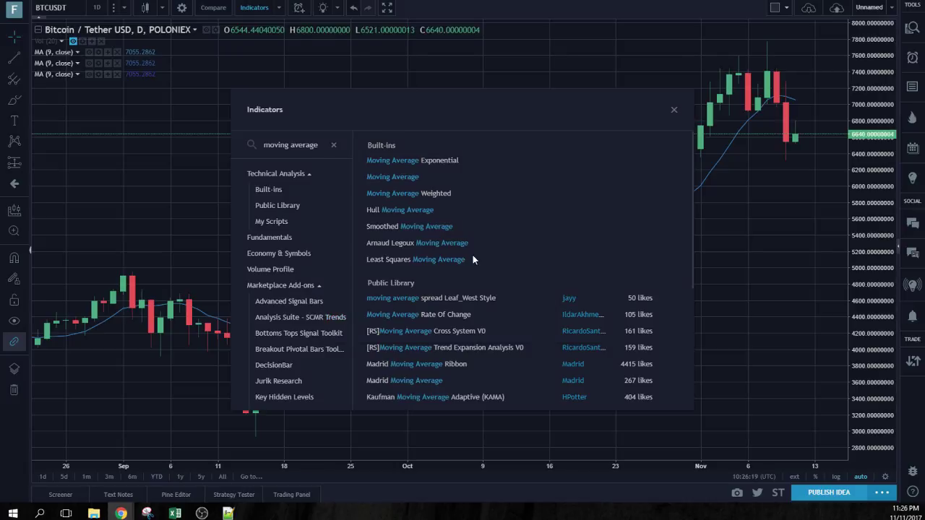
left_click(673, 110)
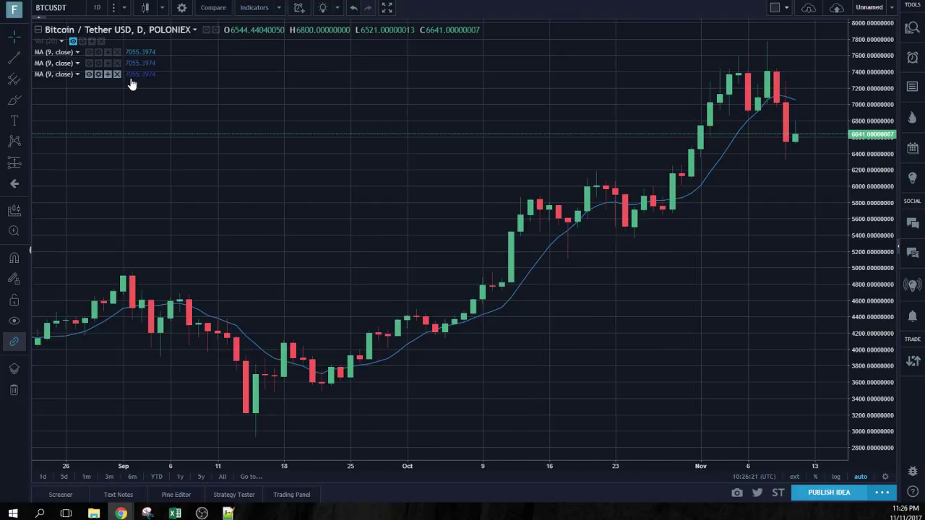
- Set the length of the first listed moving average to 7
left_click(99, 53)
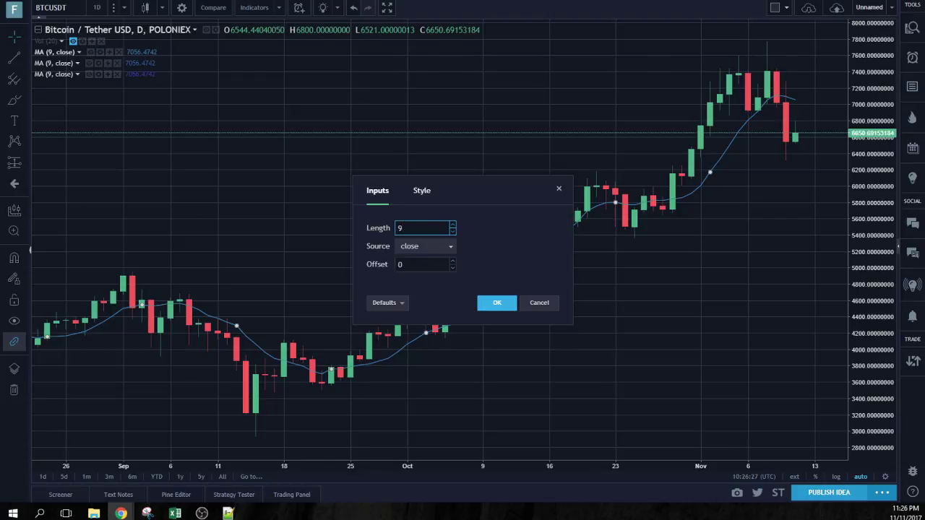
key("BackSpace")
type("7")
- Style the first moving average as a bright green line at the third thickness level and apply the settings
left_click(421, 190)
left_click(389, 227)
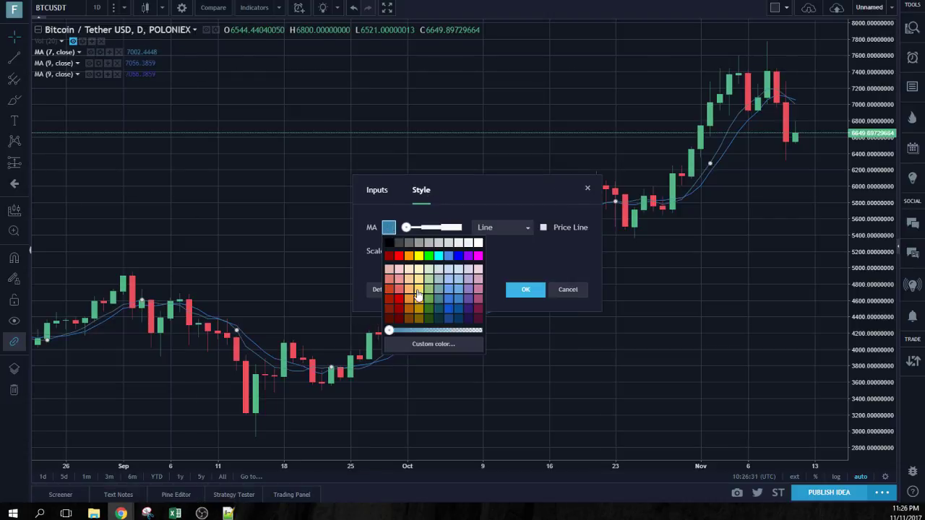
left_click(429, 256)
left_click(428, 228)
left_click_drag(427, 228, 443, 227)
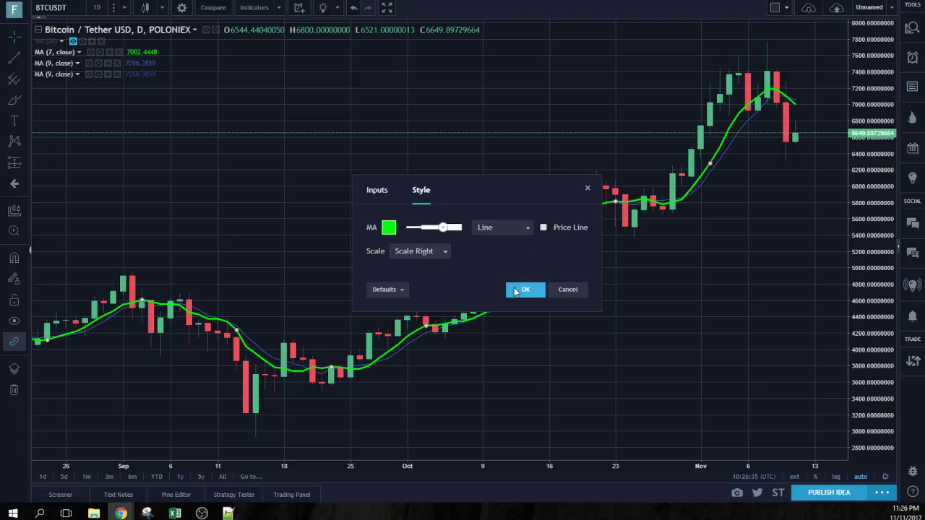
left_click(516, 291)
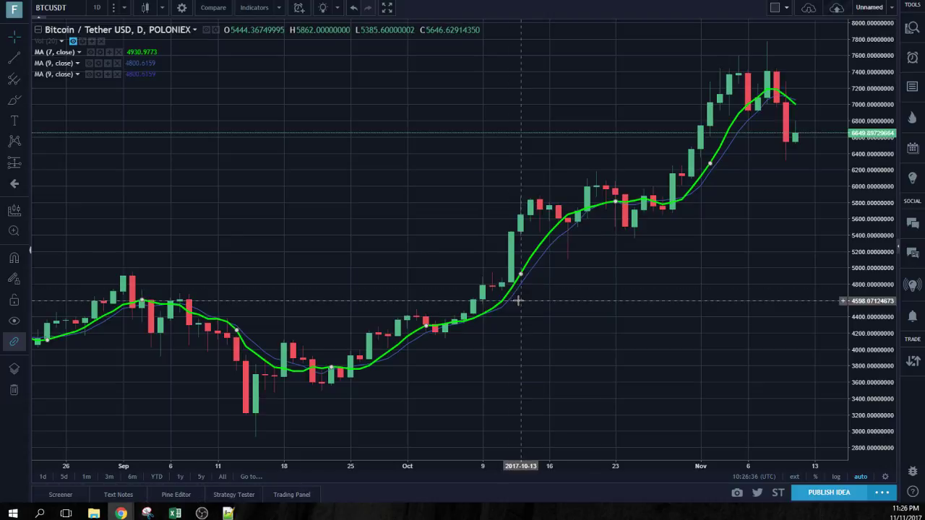
- Color the second listed moving average orange and set its line to the second thickness level
left_click(99, 62)
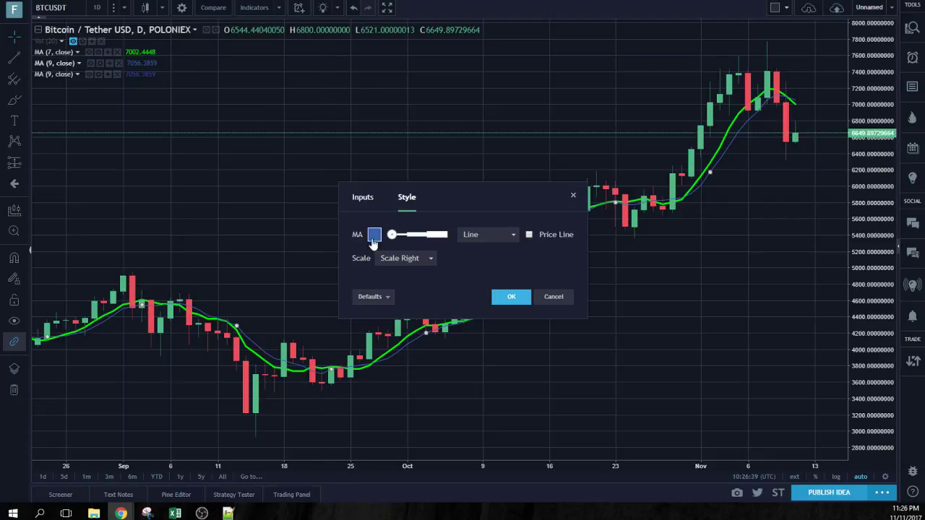
left_click(363, 198)
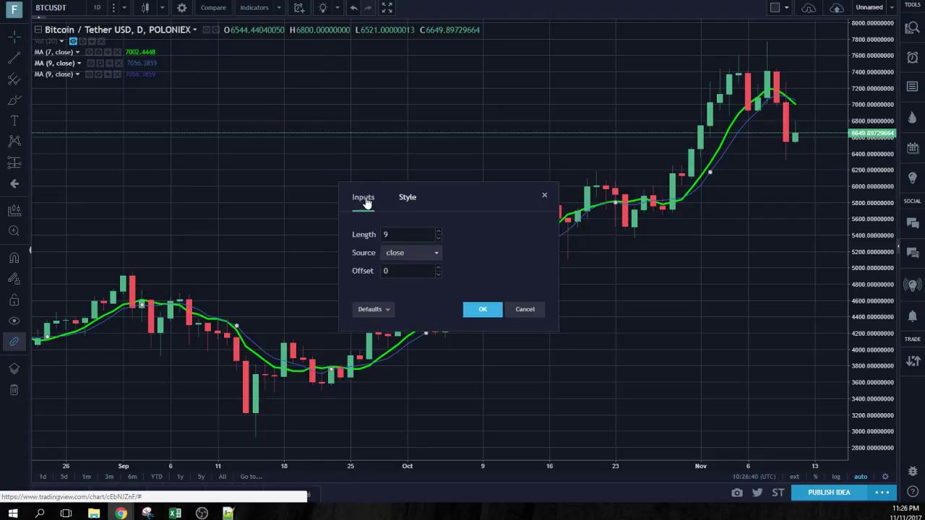
left_click(404, 200)
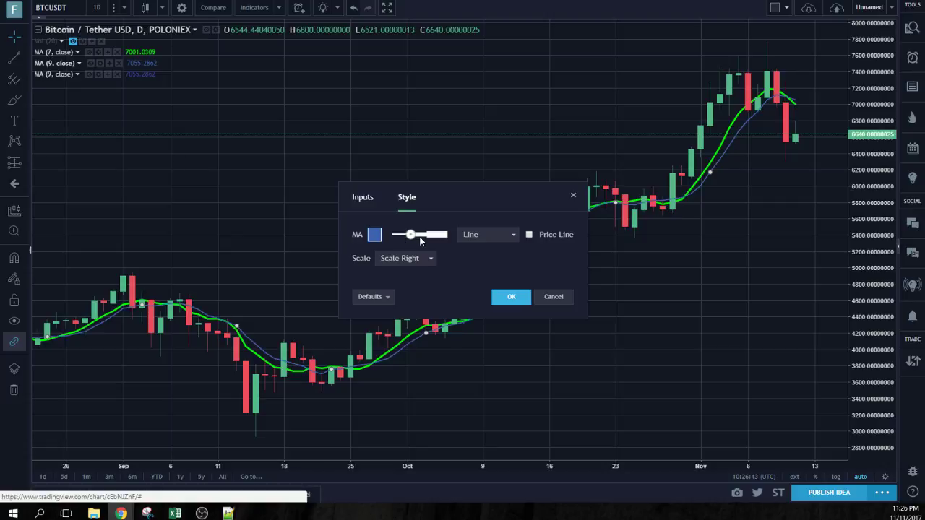
left_click_drag(412, 236, 428, 236)
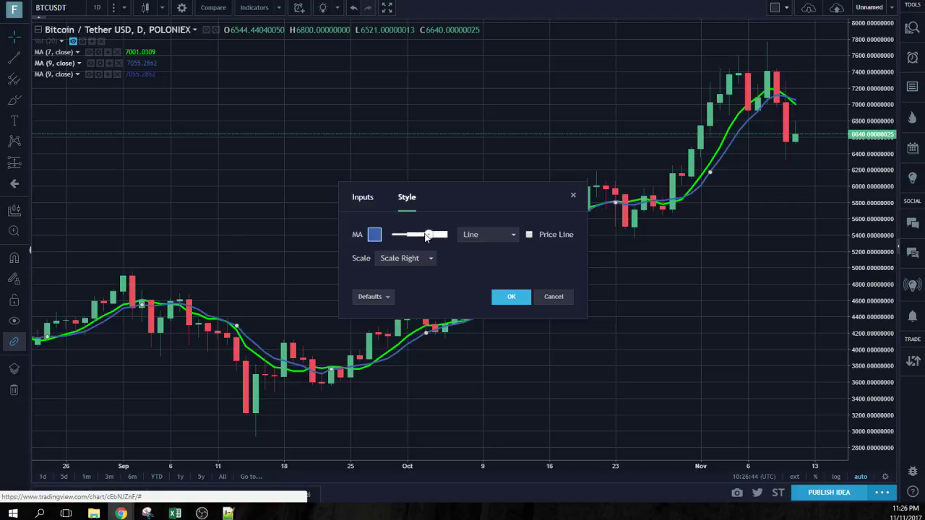
left_click(373, 235)
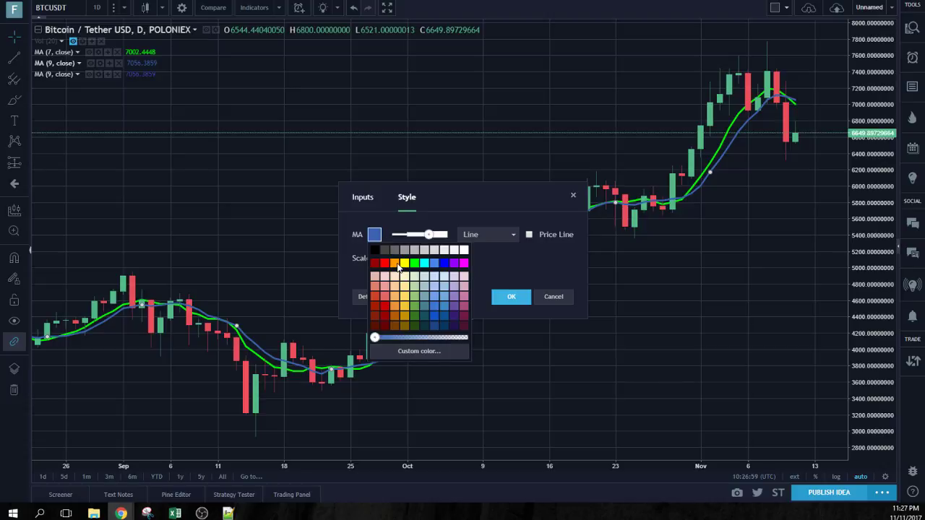
left_click(397, 264)
left_click_drag(429, 234, 410, 236)
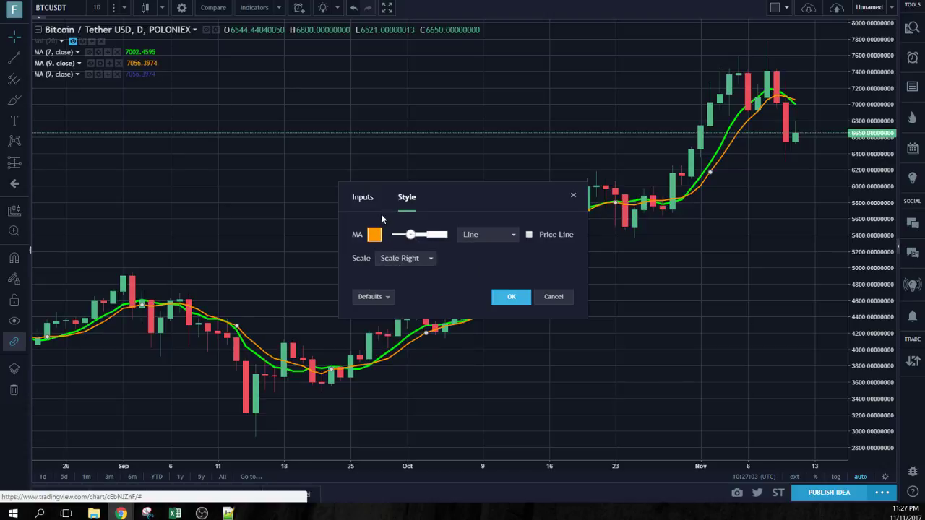
- Set the orange moving average's length to 77, thicken its line to the third level and apply the settings
left_click(363, 197)
left_click(385, 234)
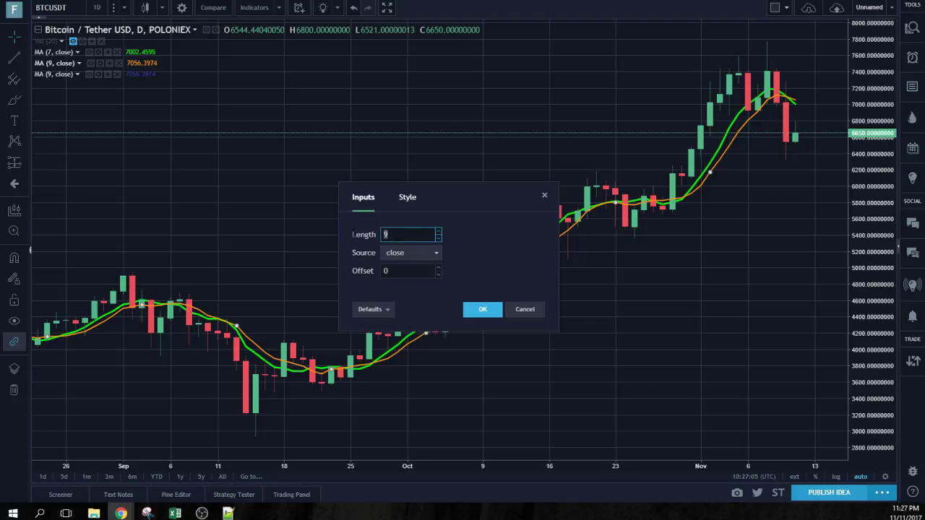
type("77")
left_click(409, 199)
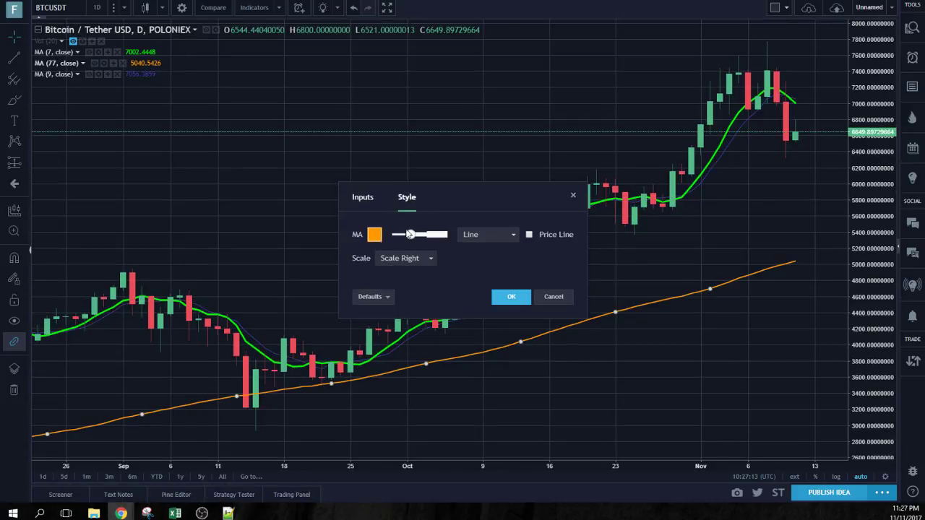
left_click_drag(409, 235, 426, 239)
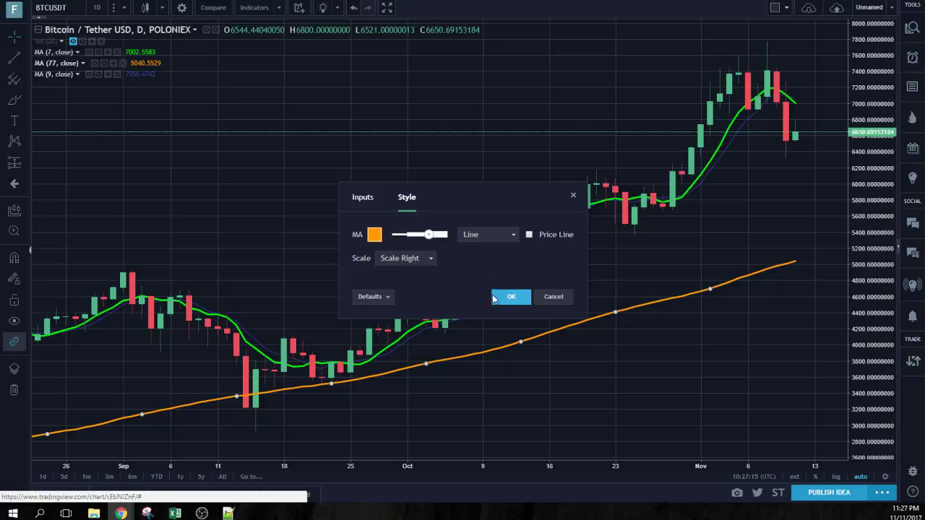
left_click(511, 297)
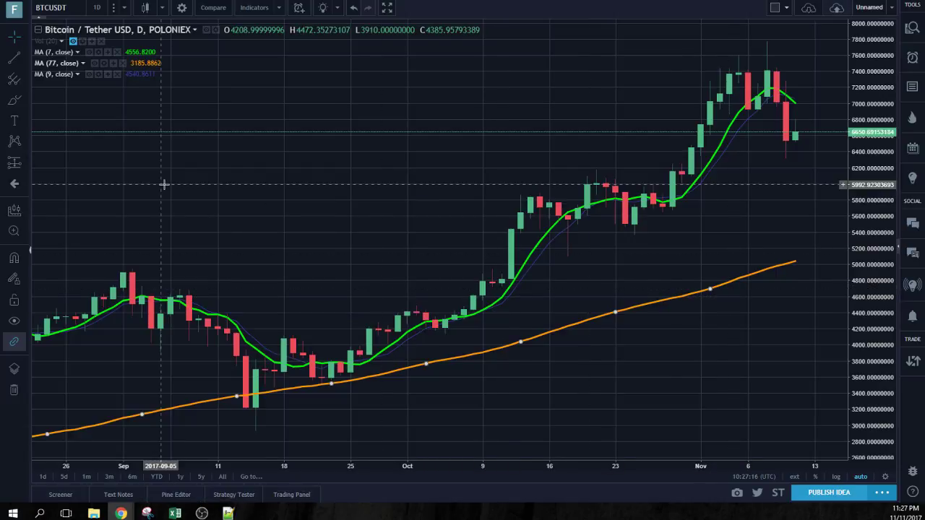
- Set the third moving average's length to 231 and style it as a white line at the third thickness level
left_click(97, 74)
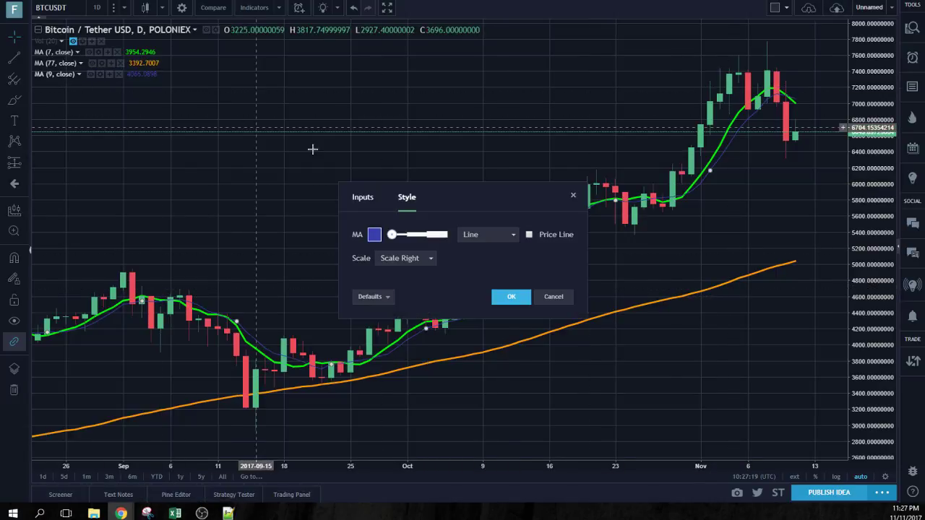
left_click(364, 196)
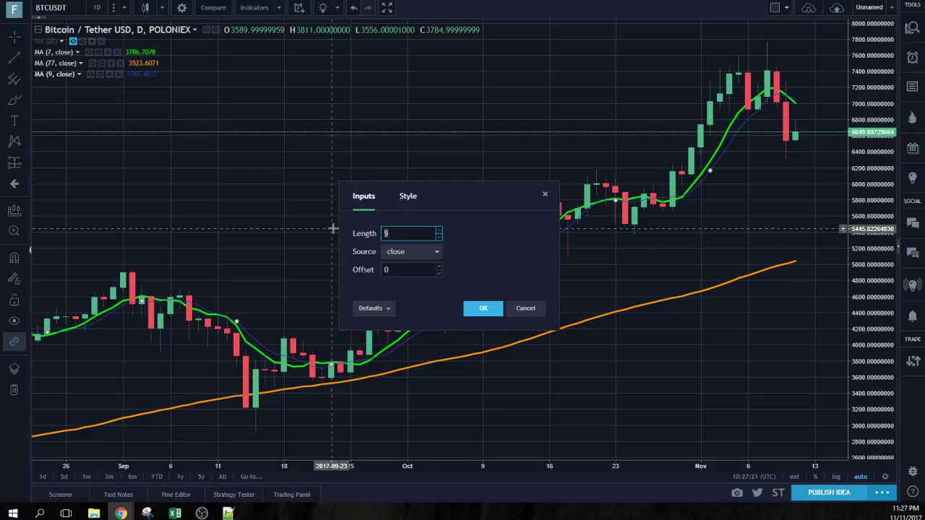
type("231")
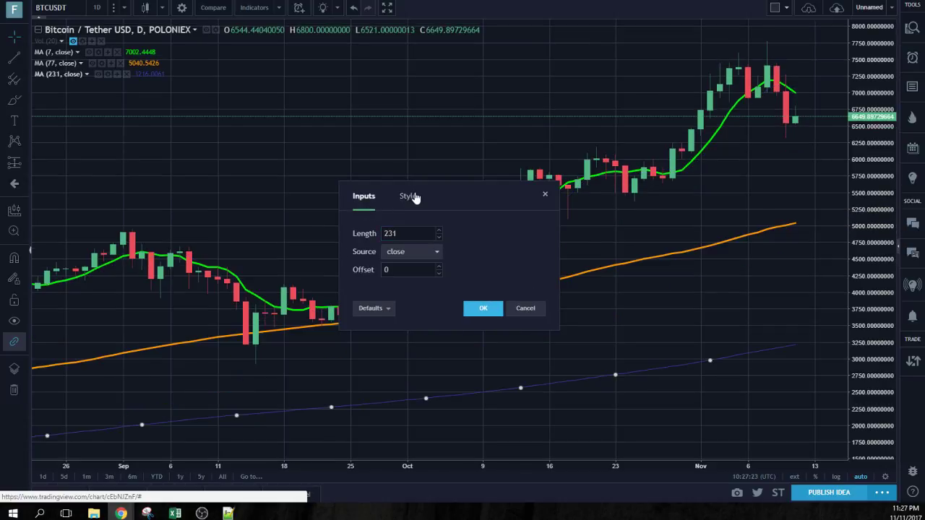
left_click(409, 196)
left_click(376, 235)
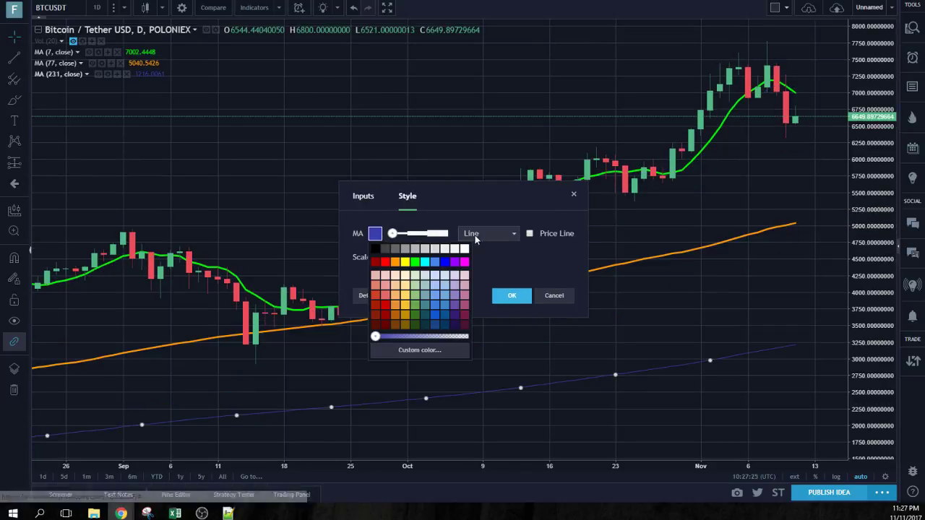
left_click(463, 248)
left_click(430, 233)
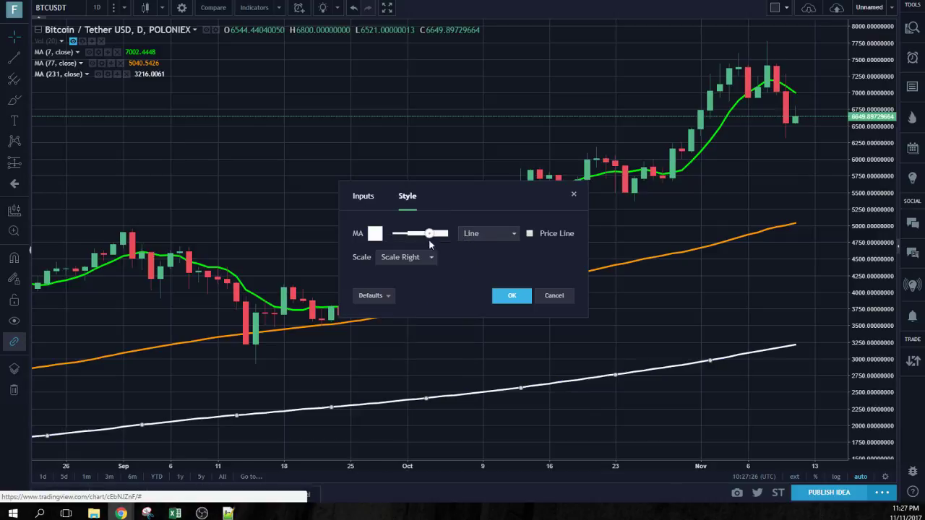
left_click(509, 295)
scroll(557, 312, "down", 4)
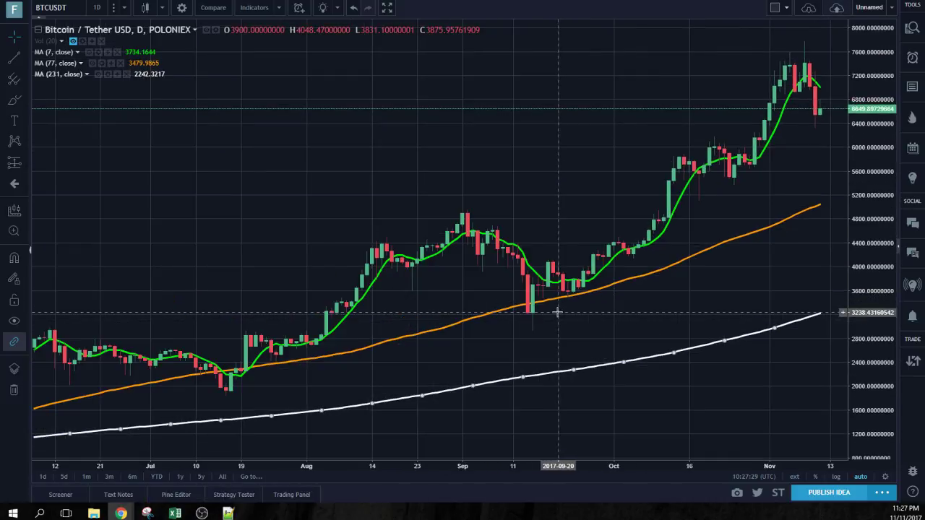
scroll(557, 312, "down", 2)
scroll(557, 312, "up", 4)
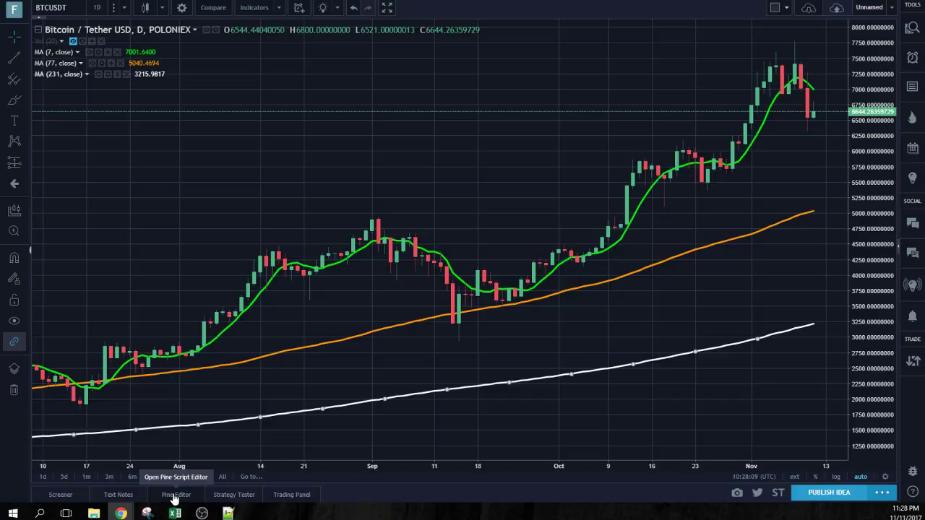
- Open the Pine Editor and delete all of the default script code
left_click(173, 499)
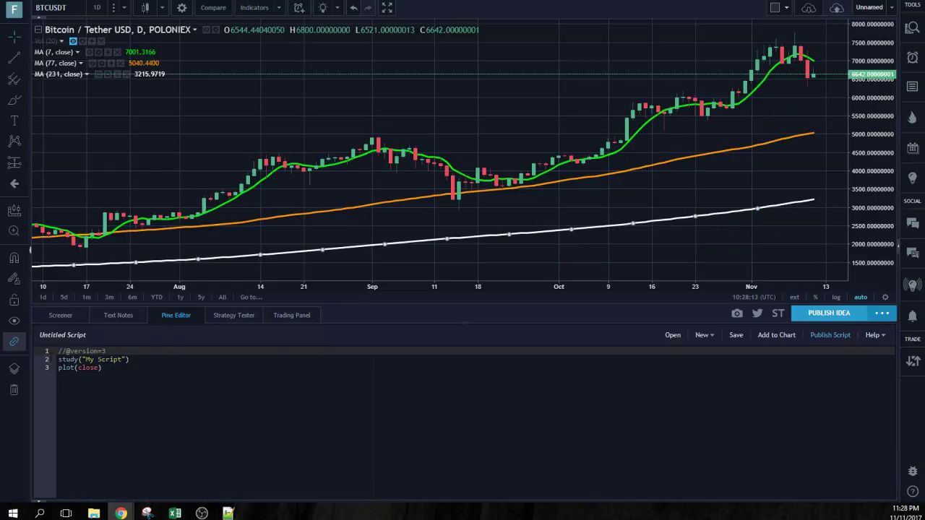
key("Down")
left_click(59, 351)
key("ctrl+a")
key("Delete")
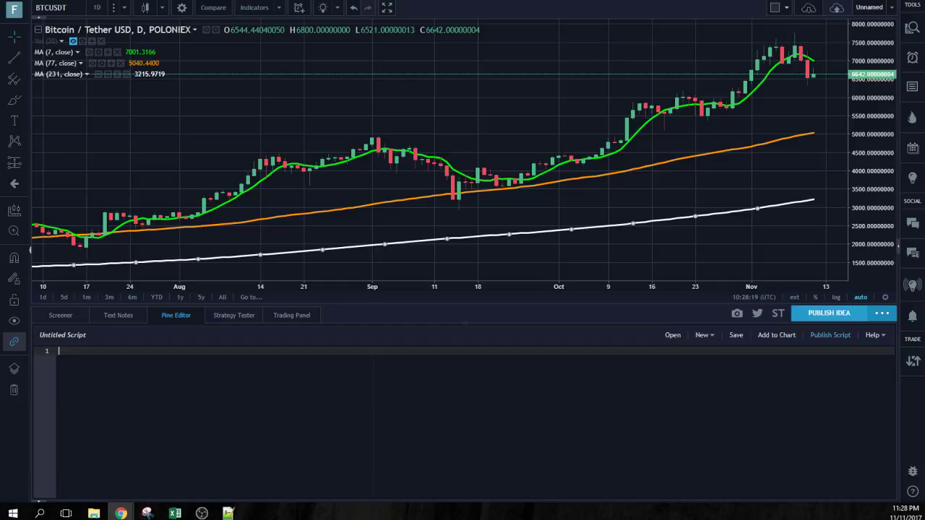
- Paste the prepared "3xMA's" code with moving averages 7, 21, 77 and 231 into the empty script and review it
key("alt+Tab")
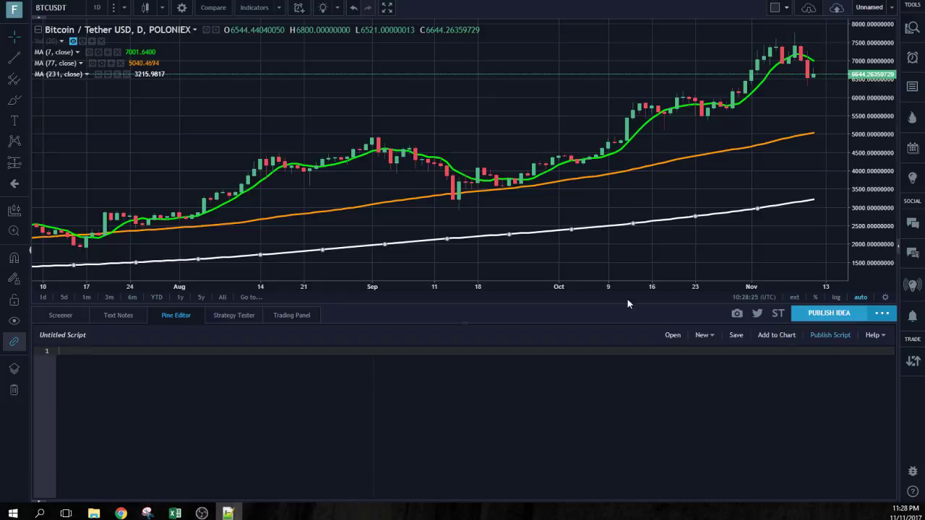
key("alt+Tab")
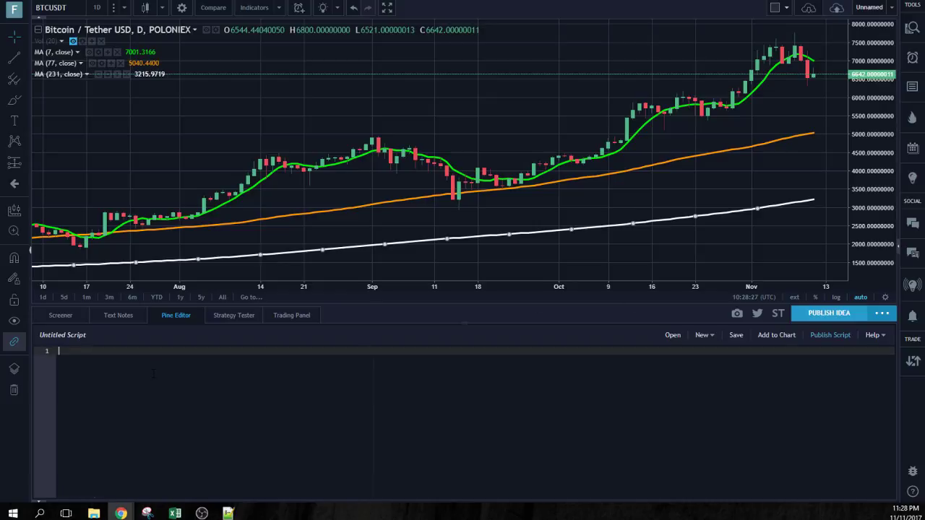
key("ctrl+v")
scroll(214, 433, "up", 2)
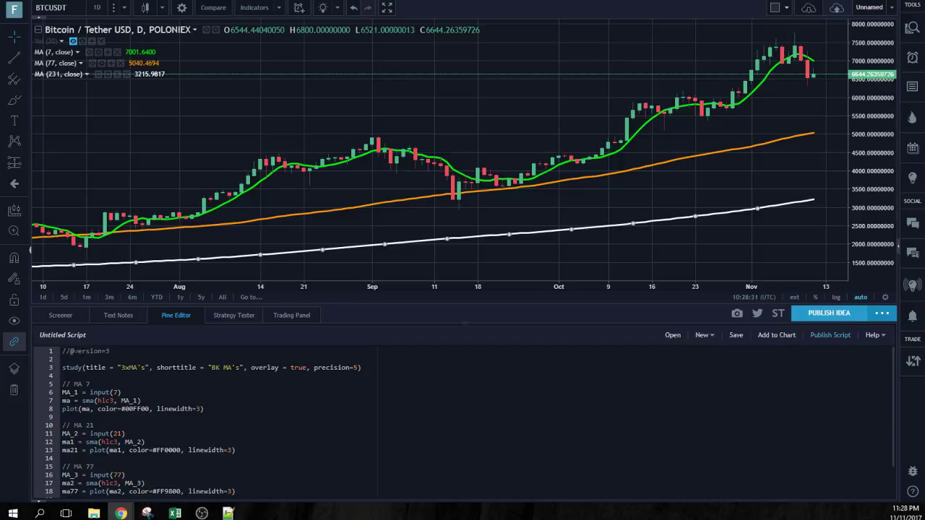
scroll(186, 427, "down", 2)
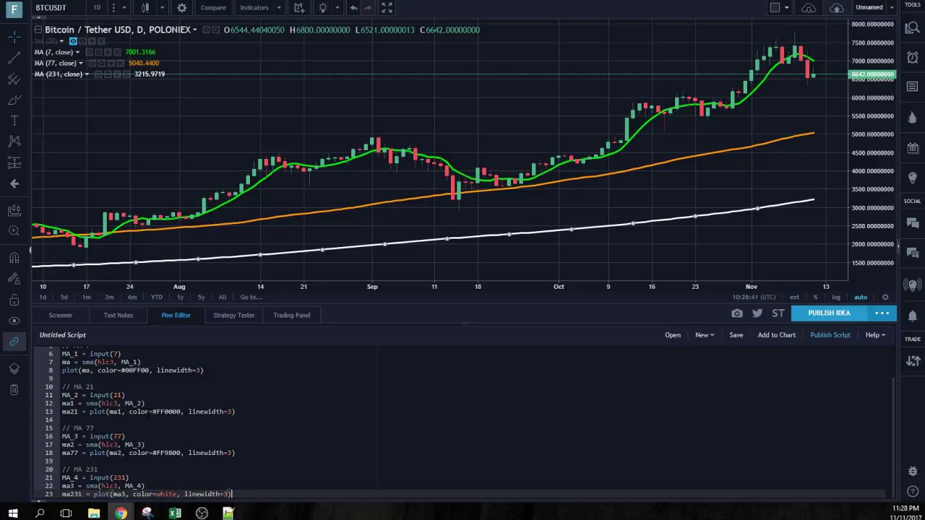
scroll(263, 410, "up", 2)
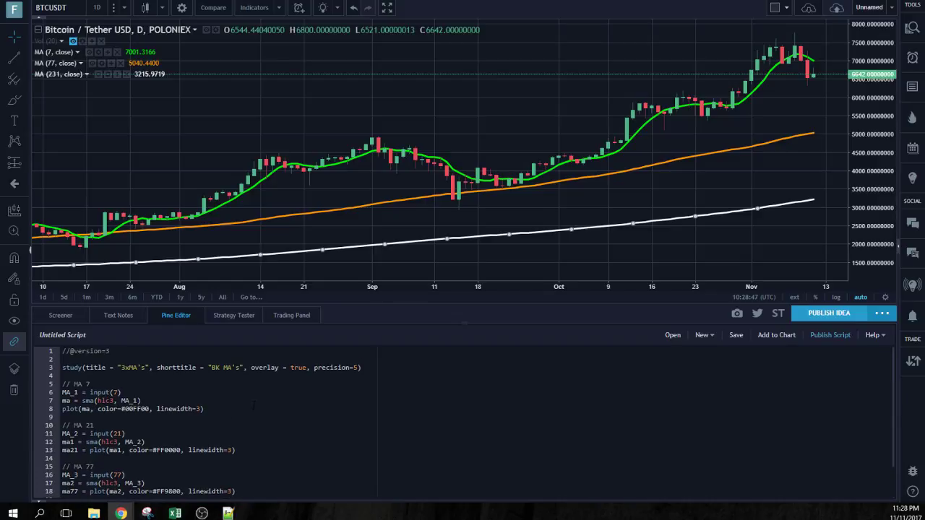
scroll(244, 399, "down", 2)
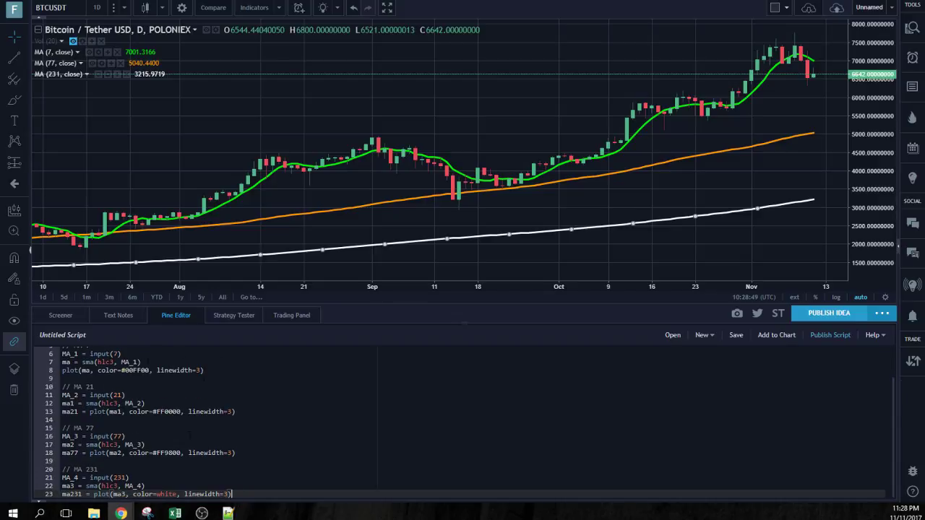
- Hide the 7, 77 and 231 moving averages on the chart and dismiss the advertisement
left_click(89, 52)
left_click(92, 63)
left_click(99, 75)
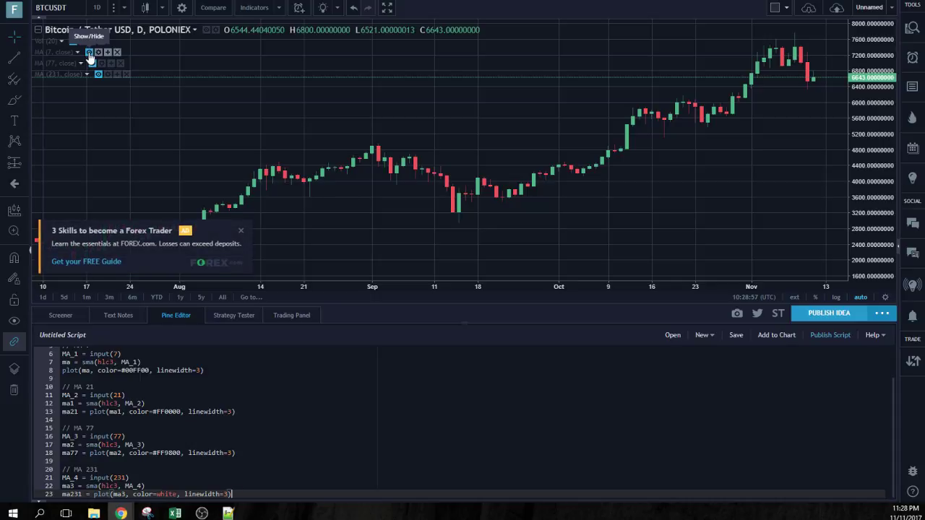
left_click(241, 230)
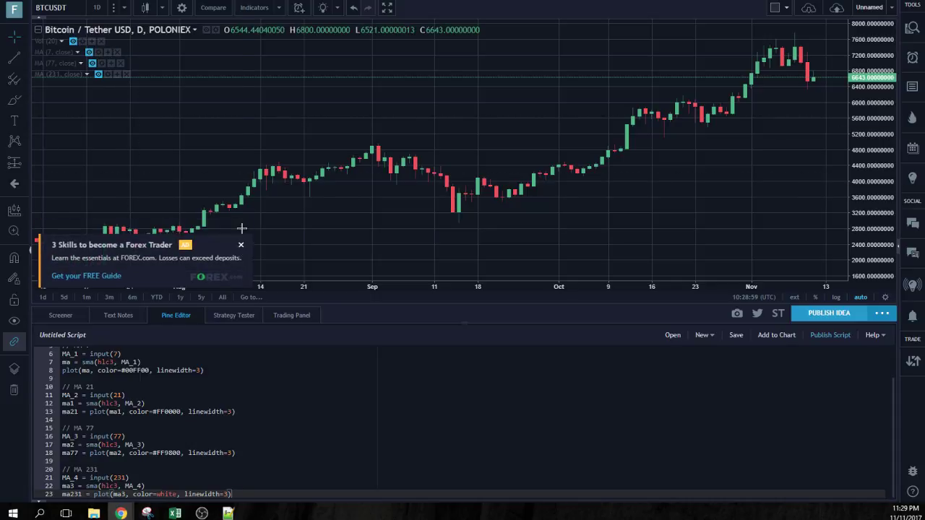
- Save the Pine script under the name "BK MA's"
left_click(735, 335)
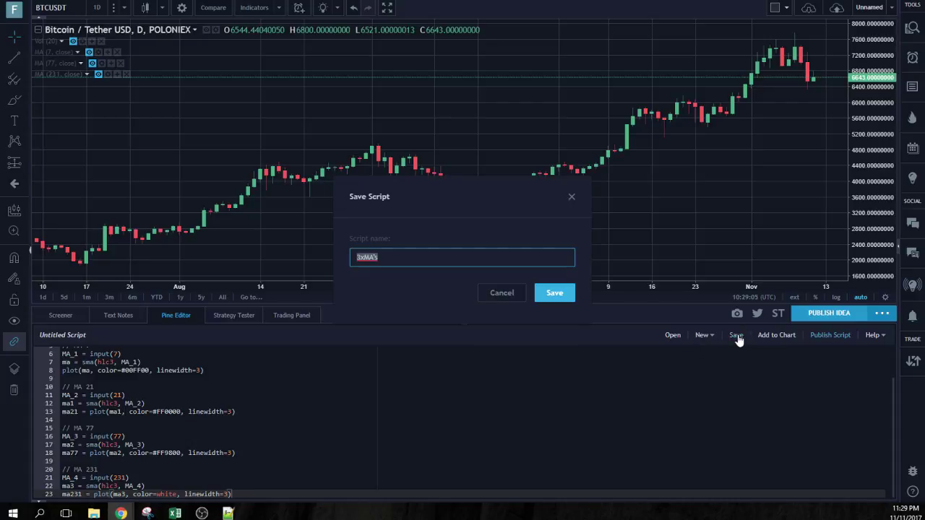
left_click(429, 256)
key("ctrl+a")
type("BK MA's")
left_click(556, 292)
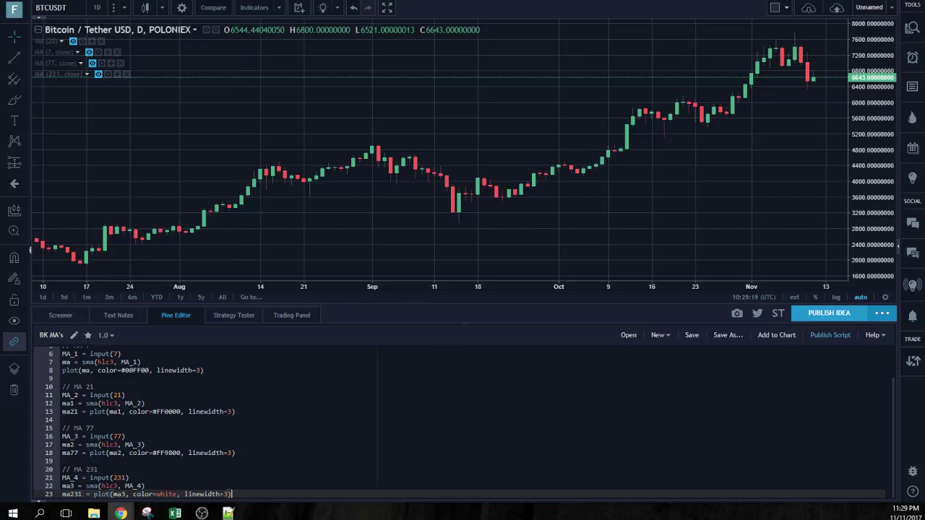
- Try to add the saved "BK MA's" indicator from the personal scripts to the chart
left_click(256, 8)
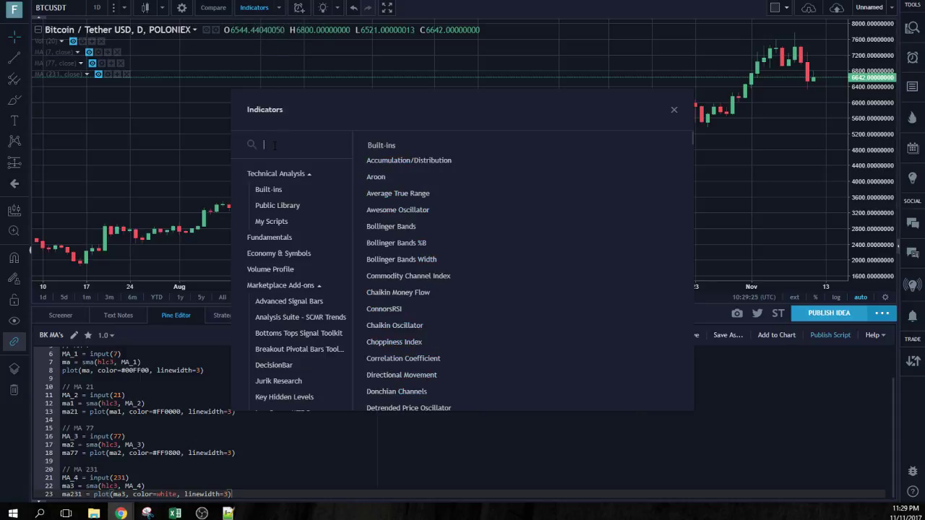
type("b")
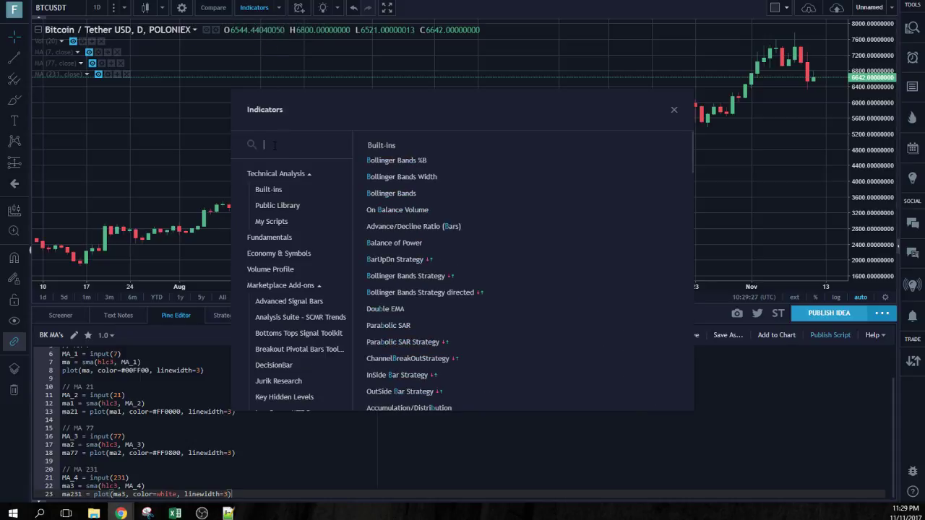
left_click(275, 221)
left_click(380, 151)
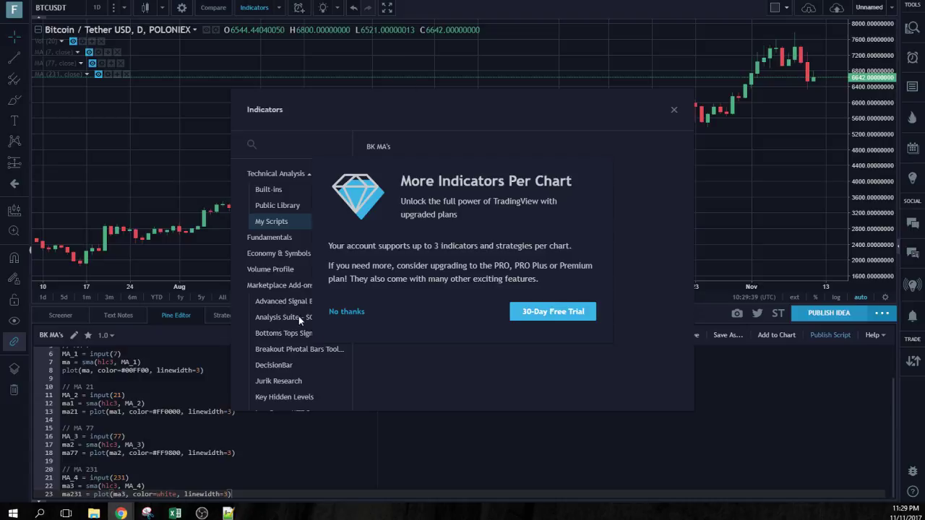
- Decline the upgrade offer, close the indicator list and remove the separate 231 moving average from the chart
left_click(341, 312)
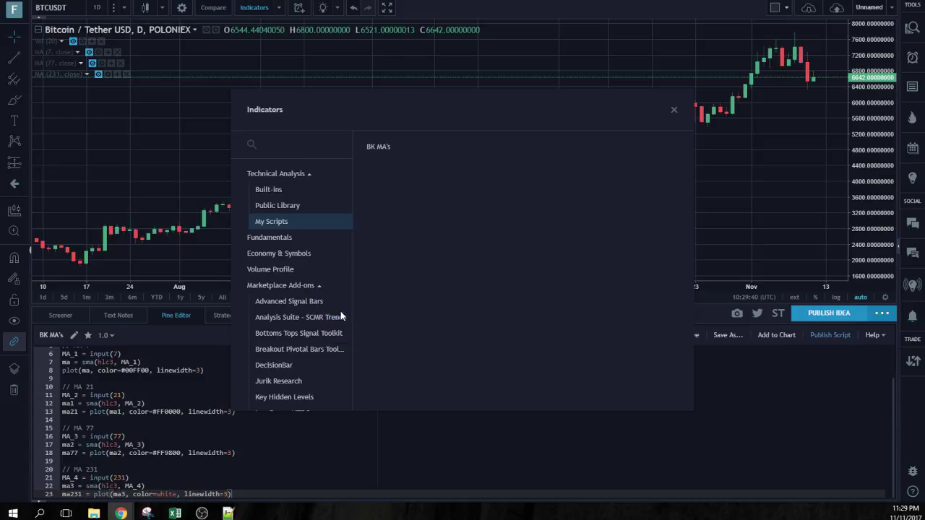
left_click(673, 111)
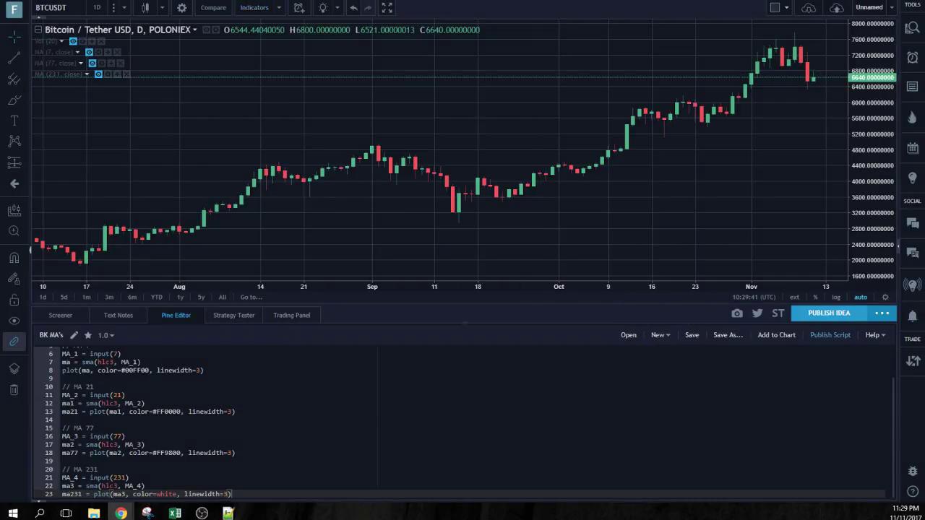
left_click(127, 75)
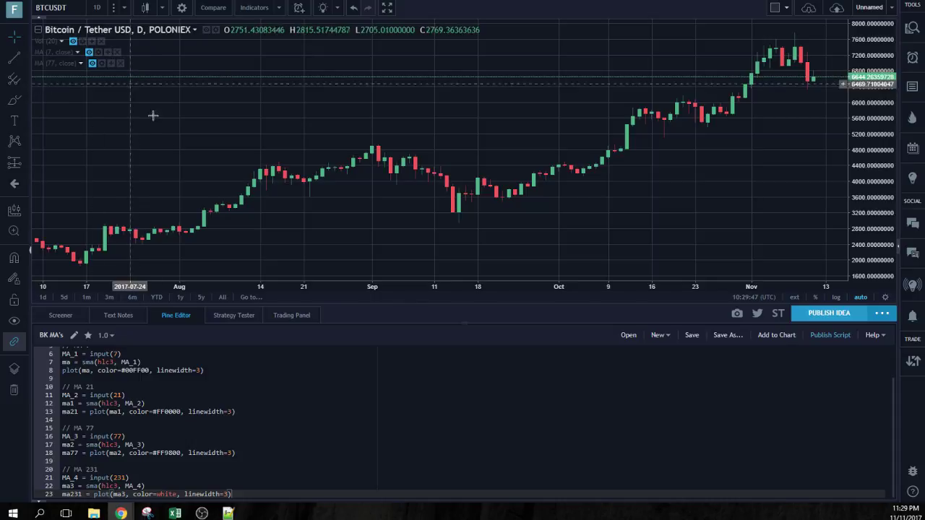
- Add the saved "BK MA's" indicator from the personal scripts to the chart and close the indicator list
left_click(254, 7)
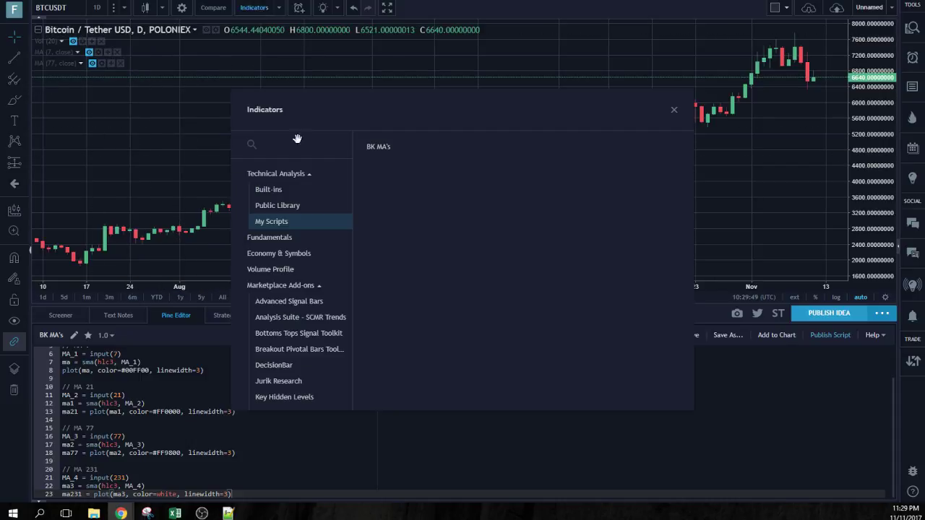
left_click(296, 145)
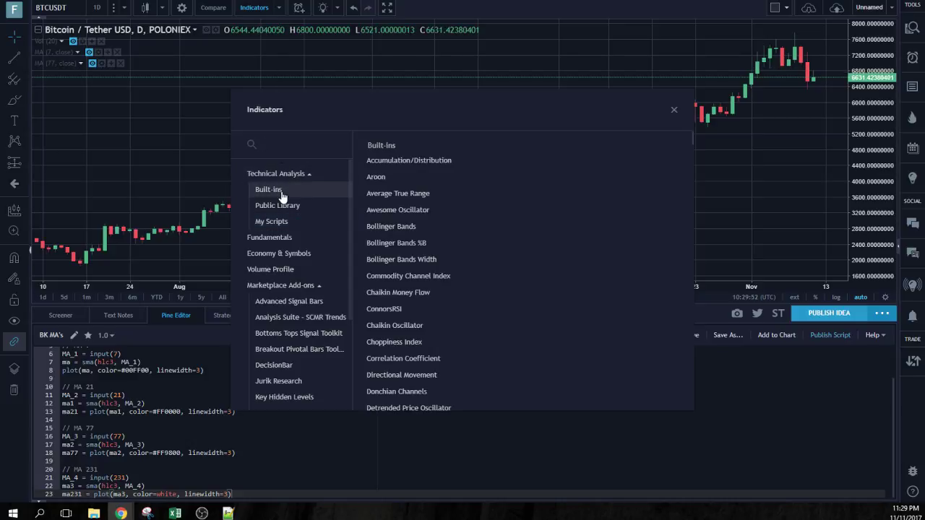
left_click(271, 221)
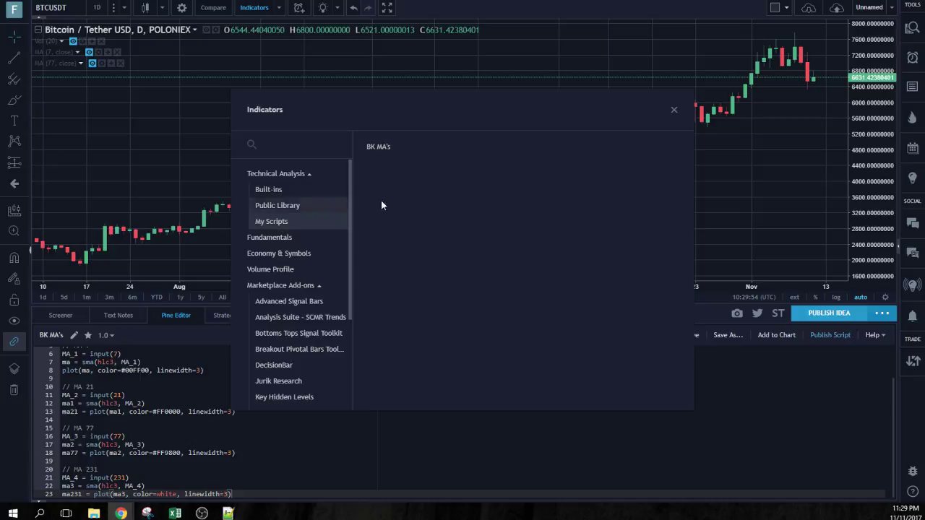
left_click(377, 147)
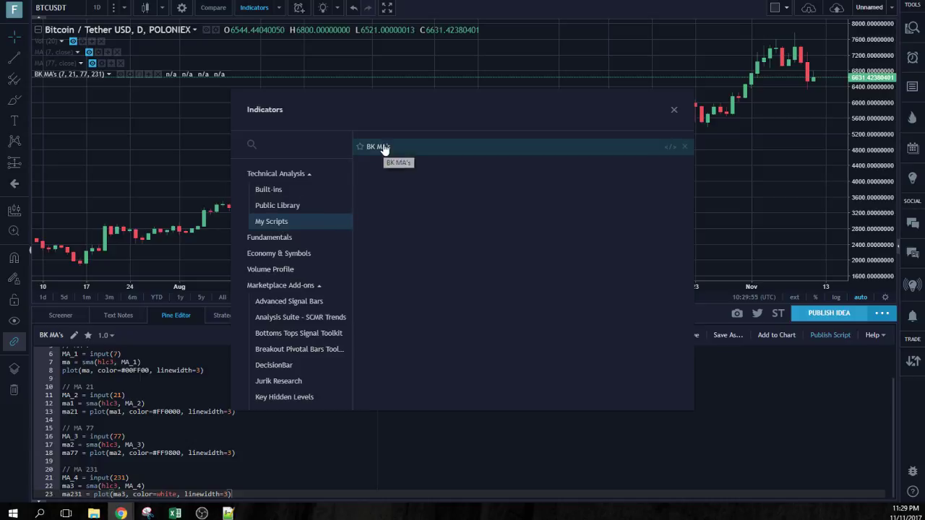
left_click(673, 112)
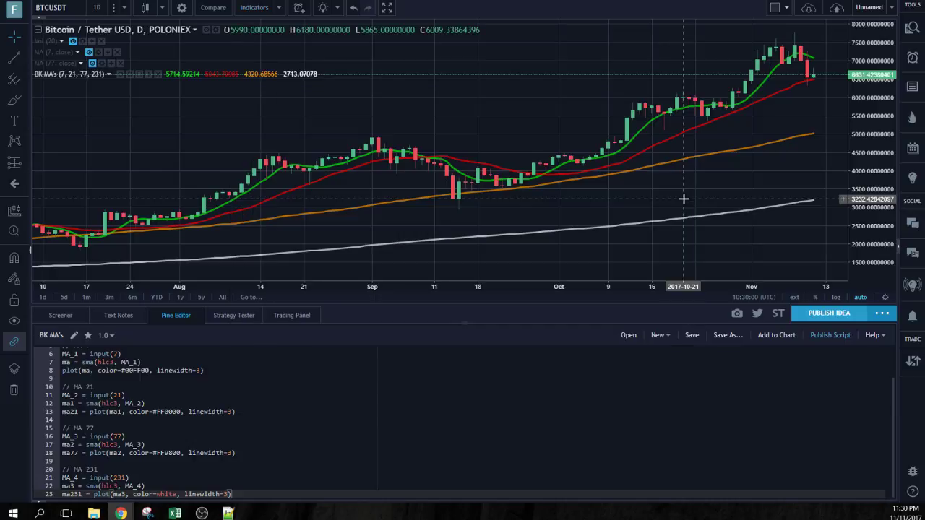
- Remove the separate 77 and 7 moving averages from the chart, keeping the combined "BK MA's" indicator
left_click(120, 64)
left_click(117, 52)
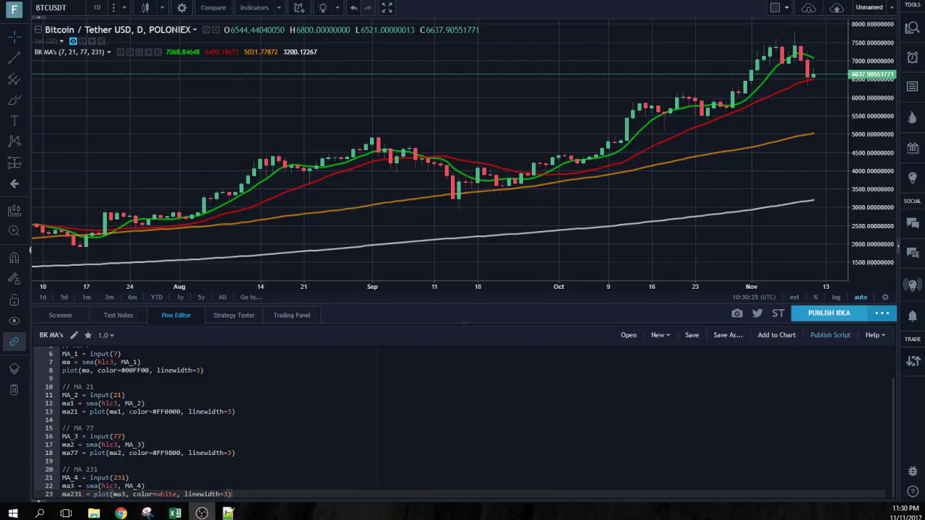
left_click(65, 377)
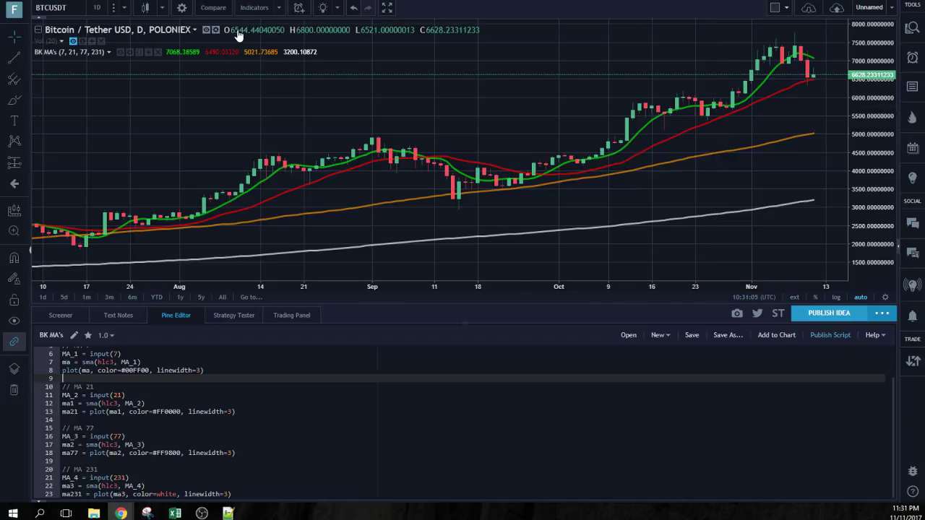
- Hide and show the combined "BK MA's" indicator twice to compare the chart with and without the moving averages
left_click(121, 53)
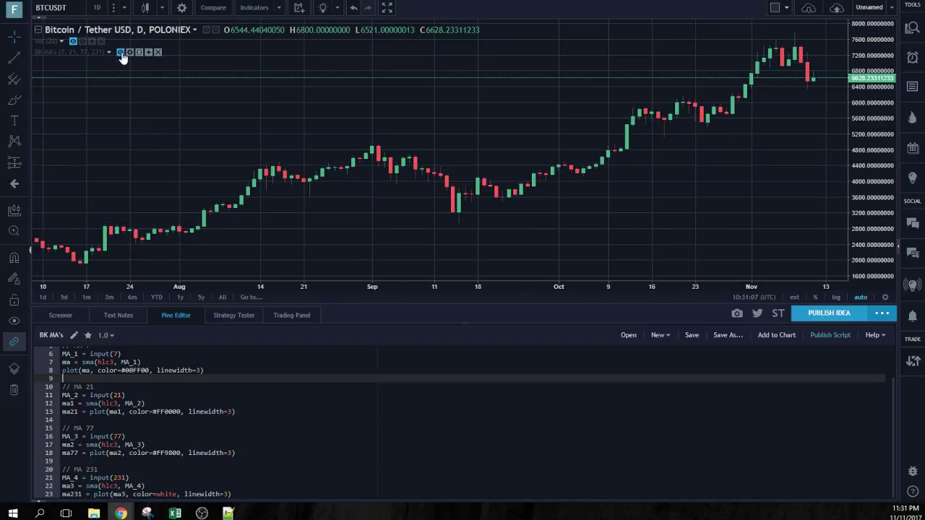
left_click(120, 52)
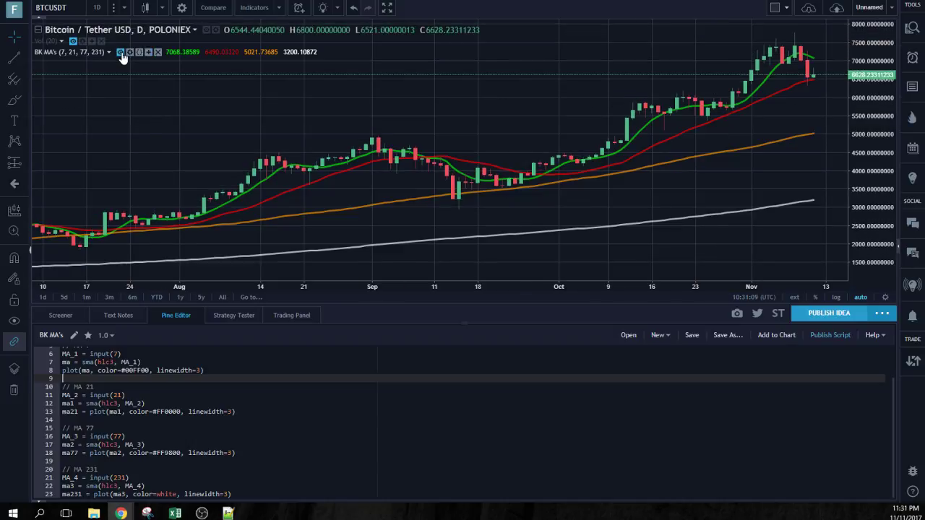
left_click(121, 53)
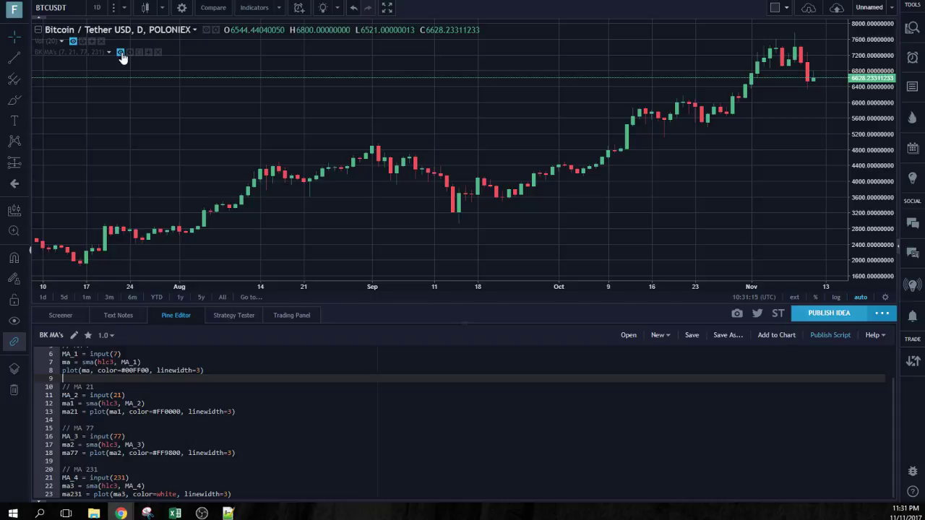
left_click(122, 54)
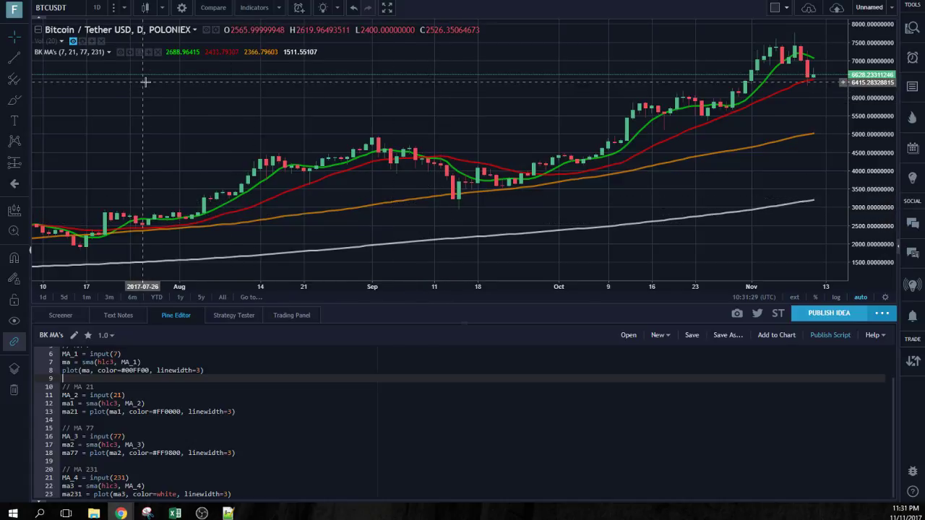
- Search the indicators for "rsi", add the built-in Relative Strength Index to the chart and close the list
left_click(257, 9)
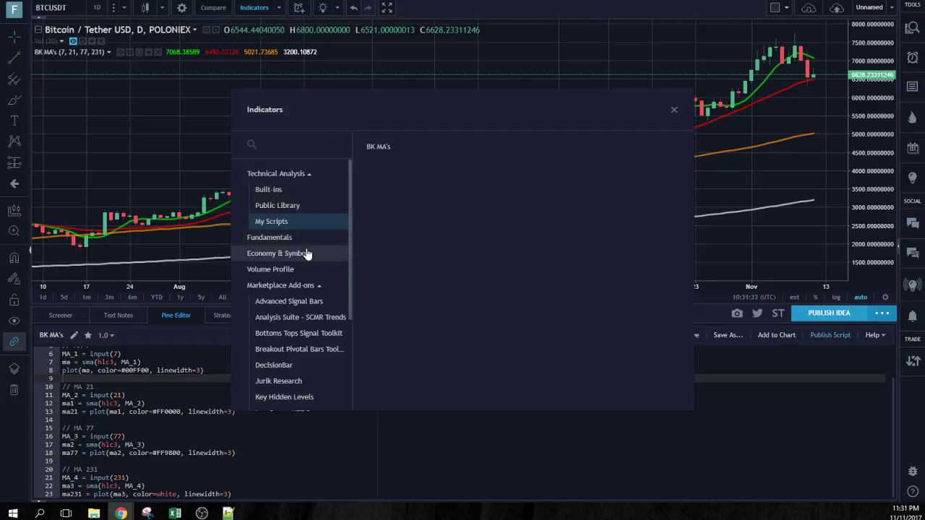
left_click(289, 147)
type("si")
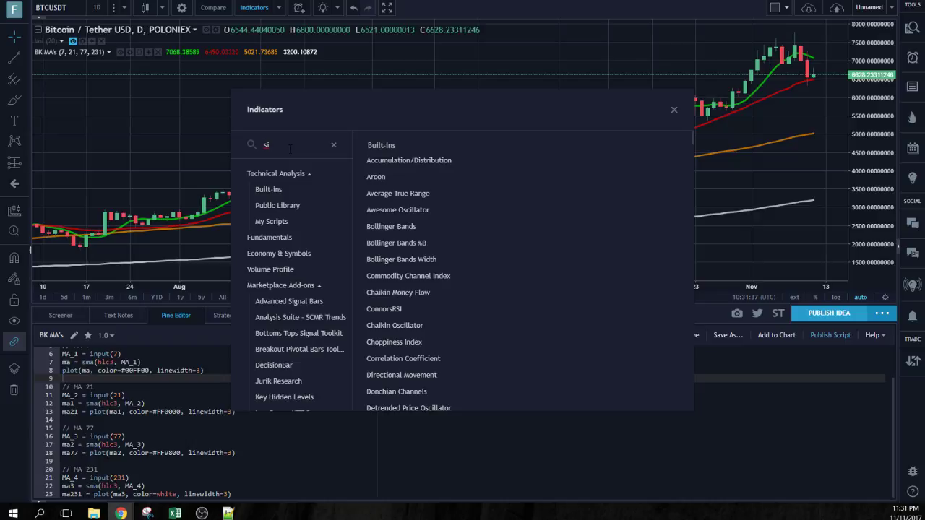
key("BackSpace")
key("BackSpace")
type("rsi")
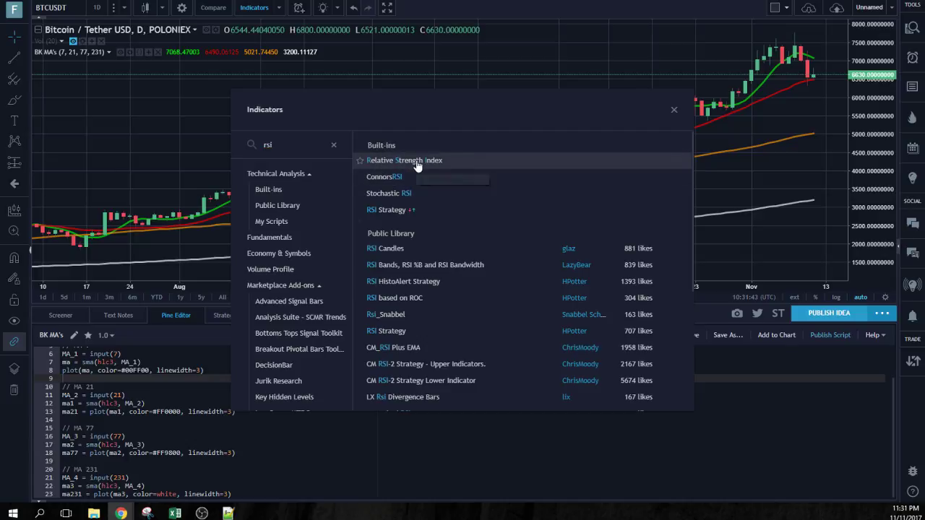
left_click(415, 163)
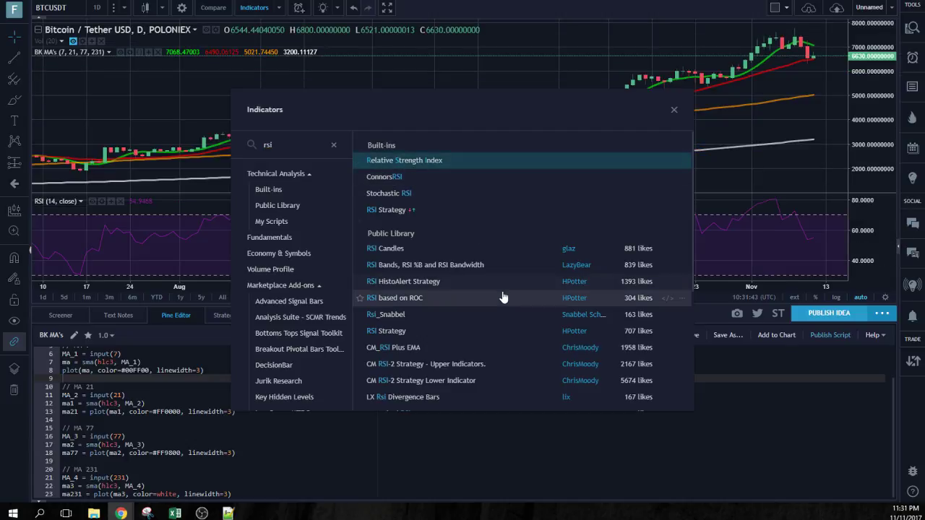
left_click(673, 109)
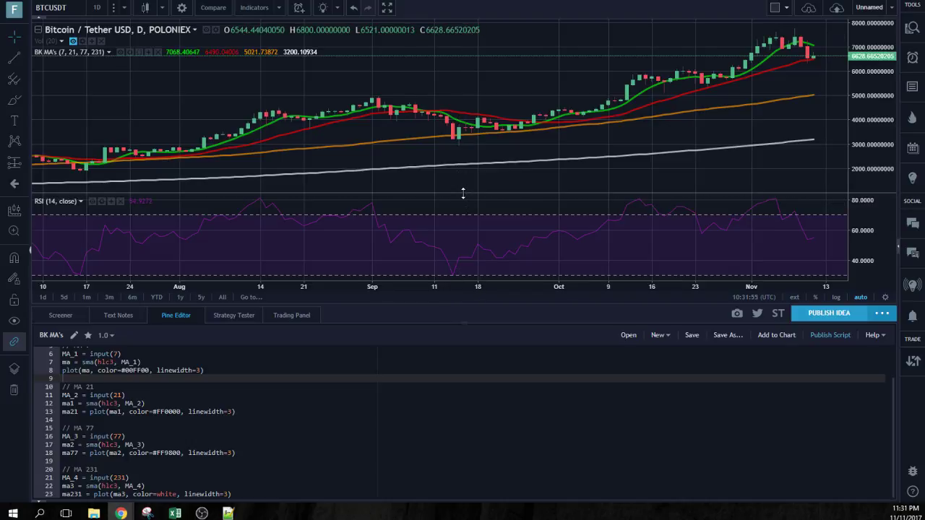
- Shrink the RSI pane to a thin strip and lower the Pine Editor panel to enlarge the price chart
left_click_drag(464, 193, 483, 260)
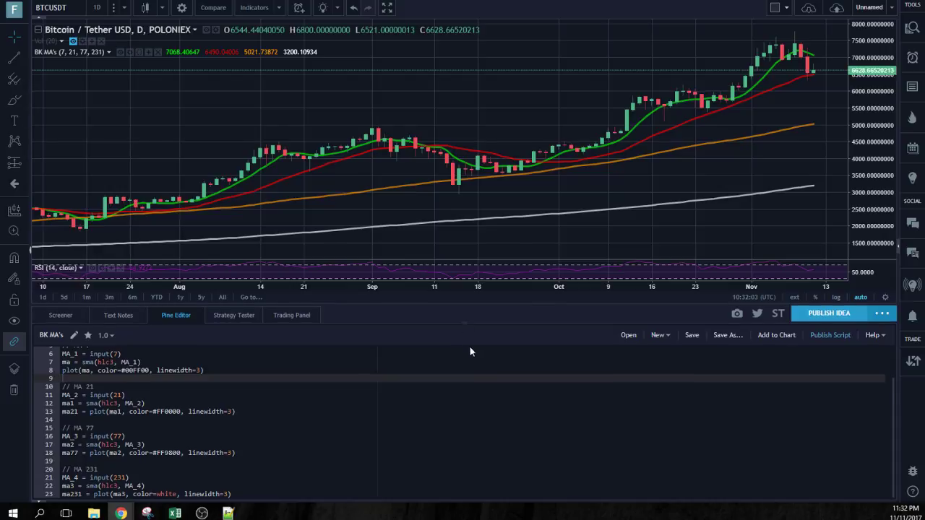
left_click_drag(473, 323, 490, 473)
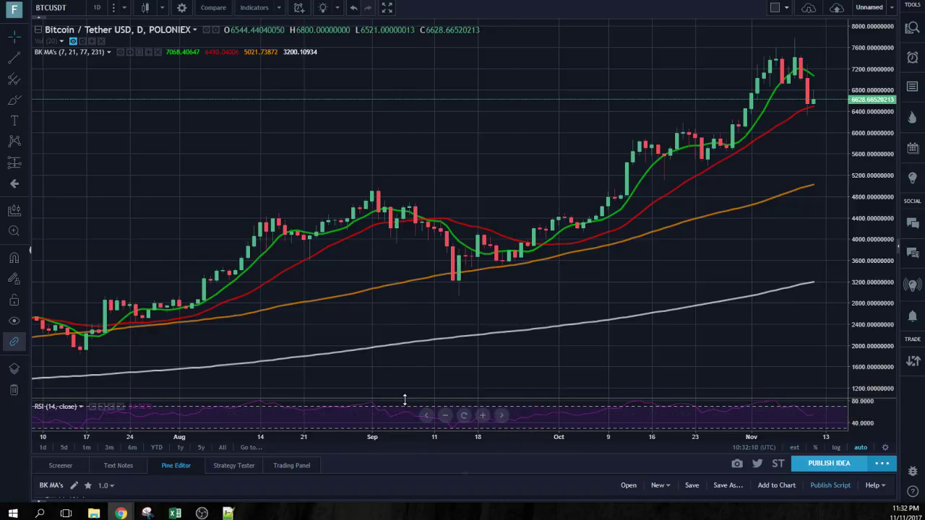
- Show the hidden Vol (20) volume indicator on the chart, dismiss the advertisement and hide the upgrade offer
left_click(74, 42)
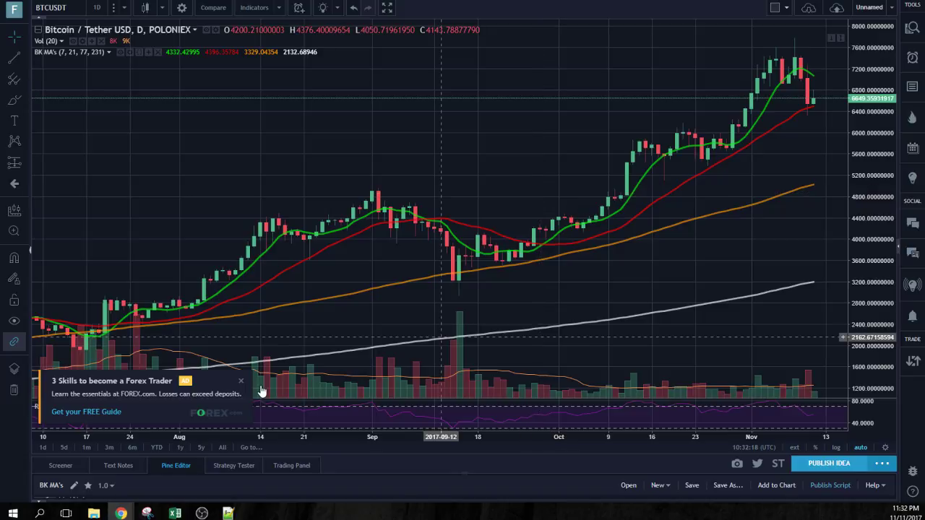
left_click(241, 381)
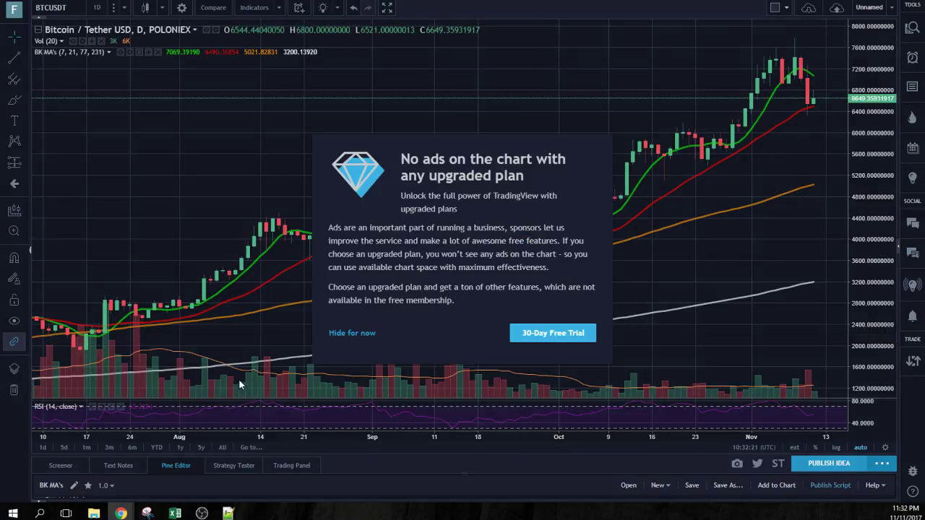
left_click(352, 333)
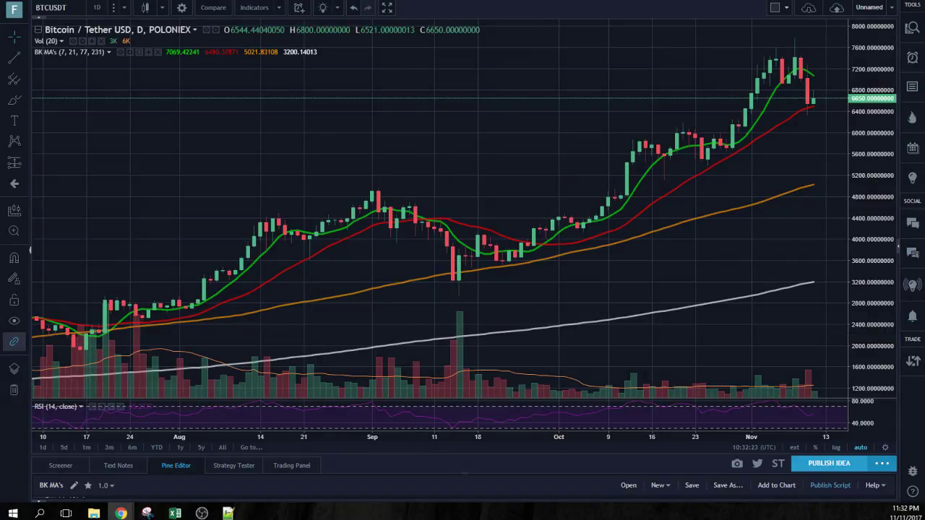